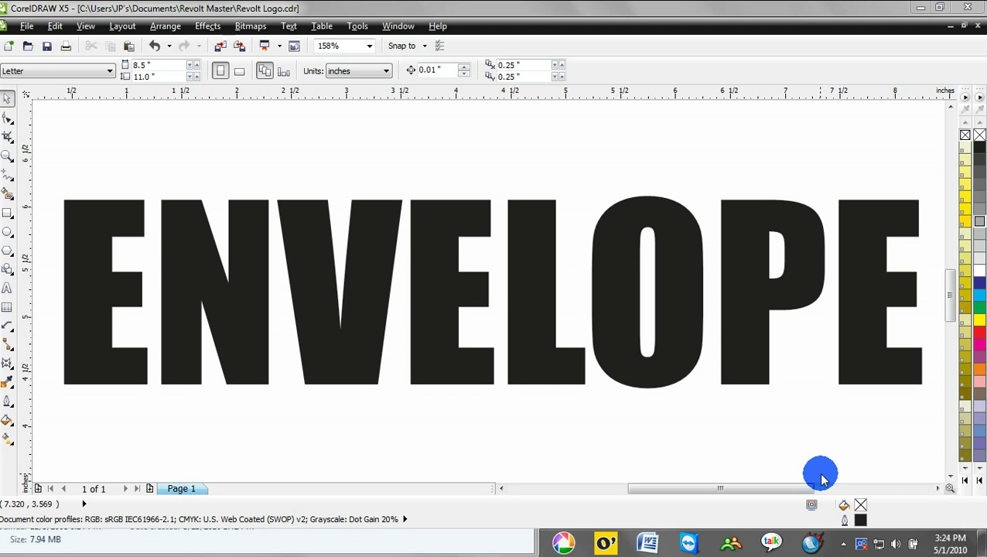
# Step: Select the ENVELOPE text with the Pick tool and bring up the Effects menu
pyautogui.click(445, 264)
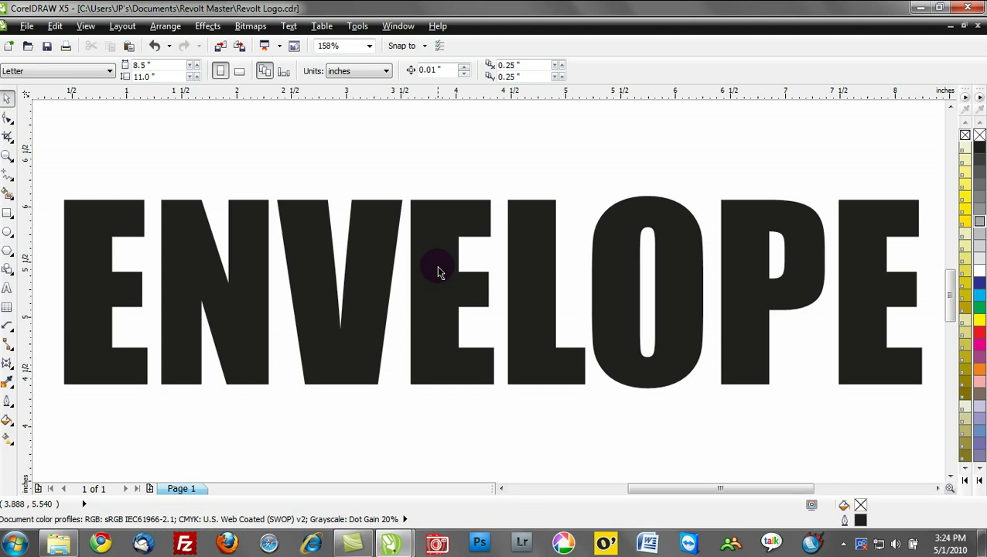
pyautogui.click(446, 281)
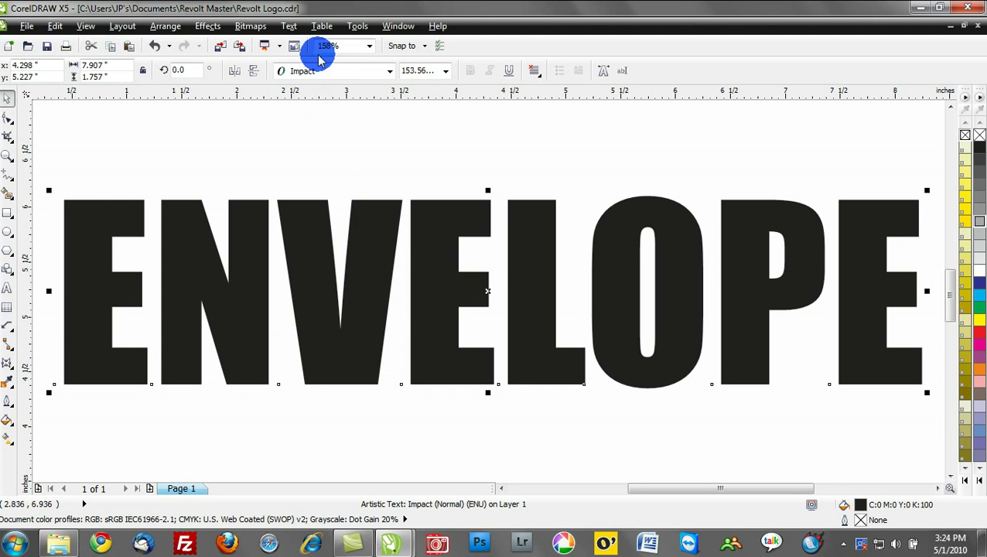
pyautogui.click(209, 27)
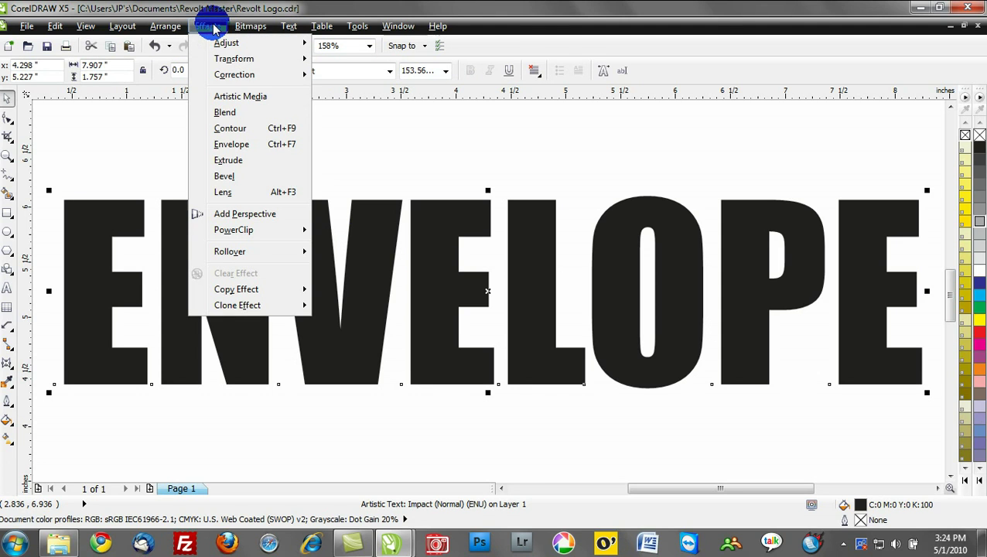
# Step: Apply the second top-row Envelope preset, pinching ENVELOPE's middle into a flared bow-tie
pyautogui.click(260, 149)
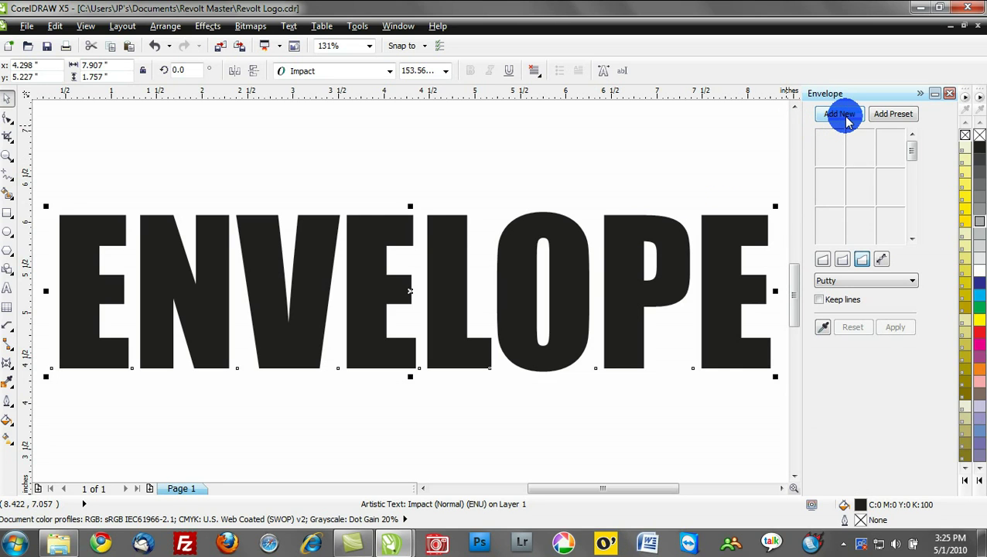
pyautogui.click(905, 115)
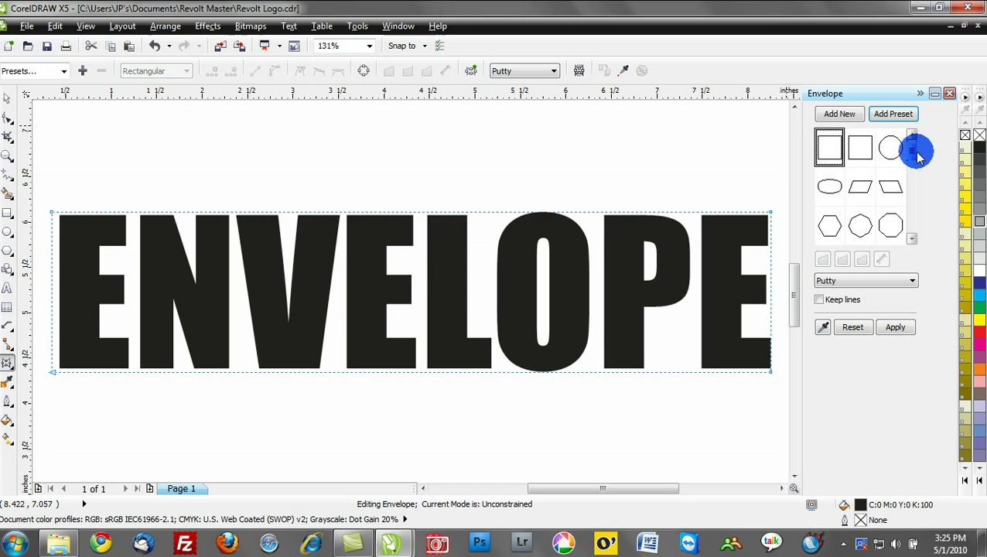
pyautogui.moveTo(913, 150); pyautogui.dragTo(910, 171)
pyautogui.click(861, 153)
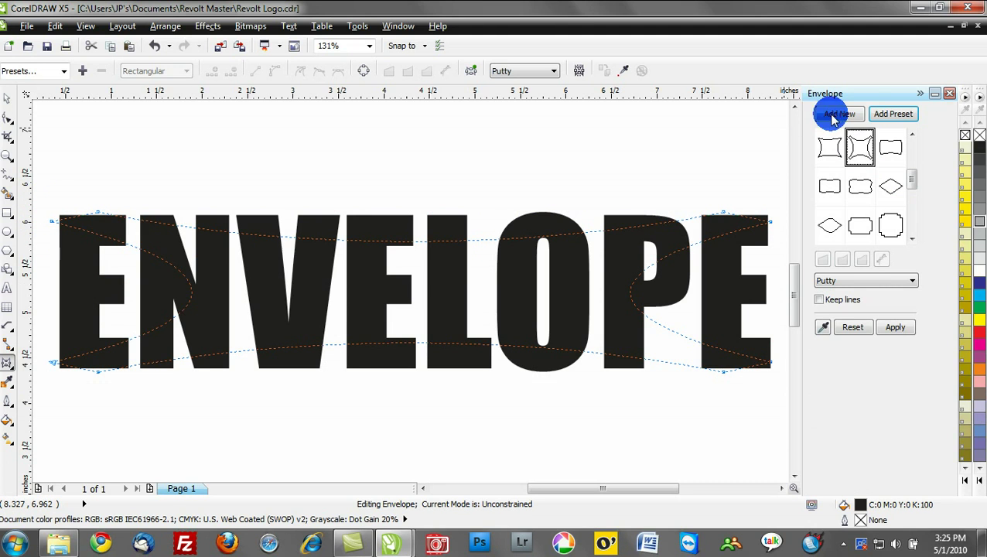
pyautogui.click(897, 328)
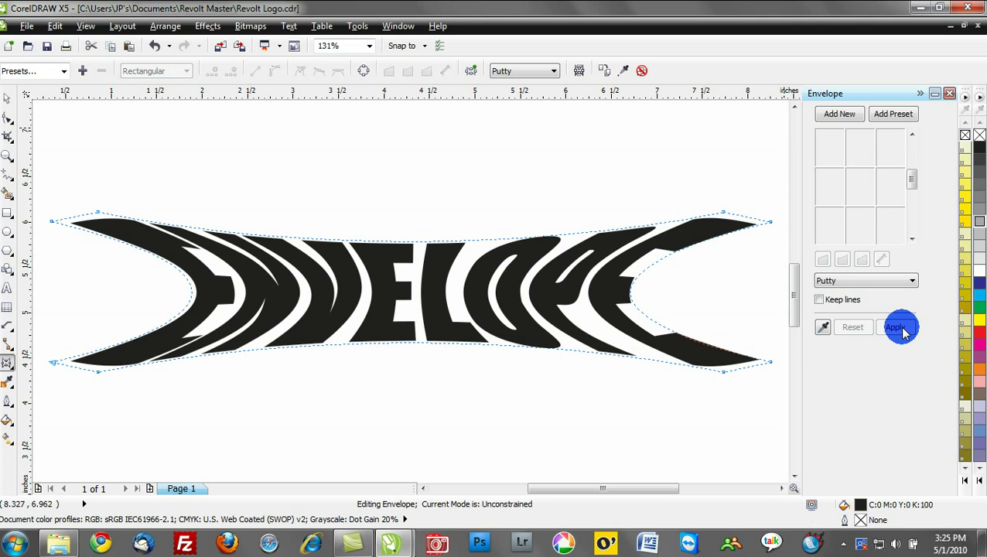
# Step: Undo the preset, start a new envelope, test arching top and bottom, then undo both
pyautogui.hotkey('ctrl', 'z')
pyautogui.click(835, 116)
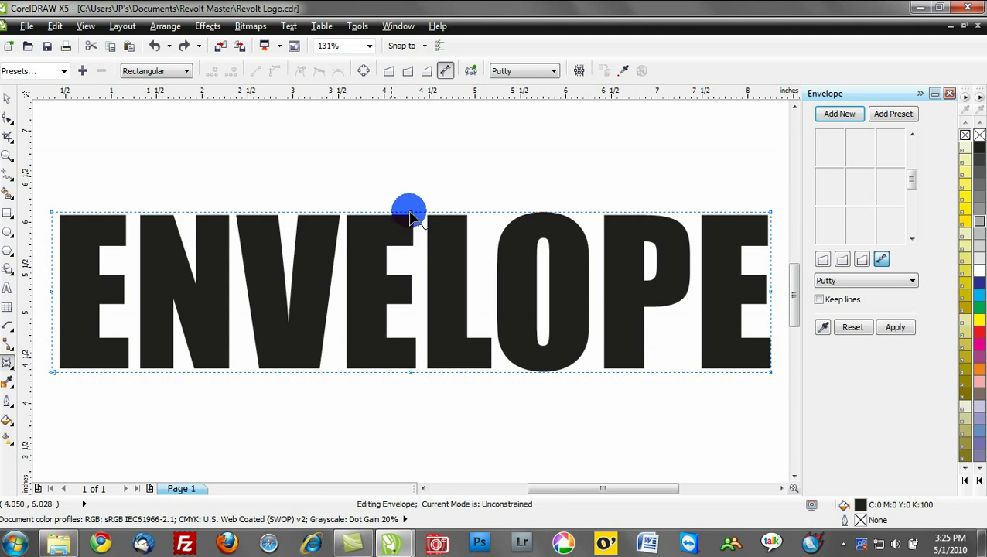
pyautogui.moveTo(409, 213); pyautogui.dragTo(419, 141)
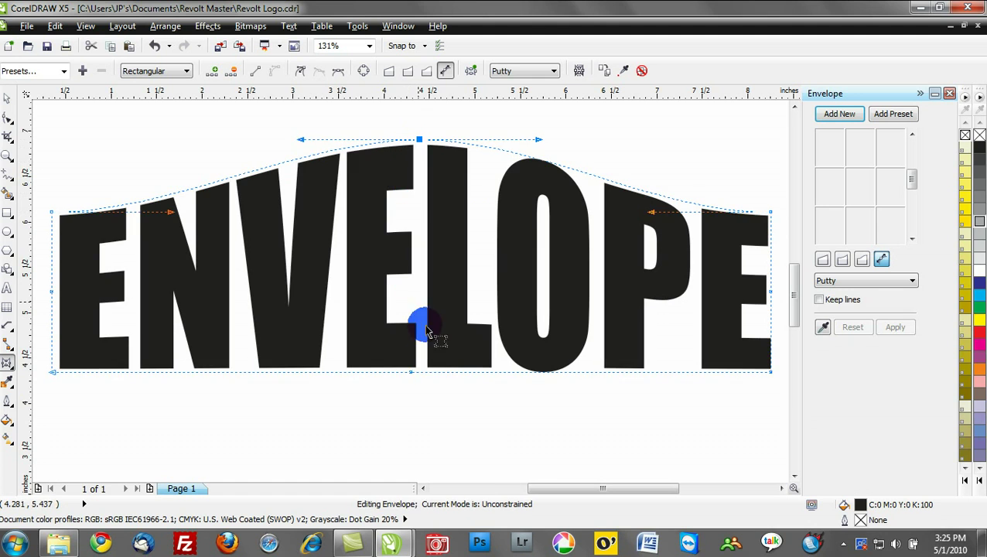
pyautogui.moveTo(414, 374); pyautogui.dragTo(404, 430)
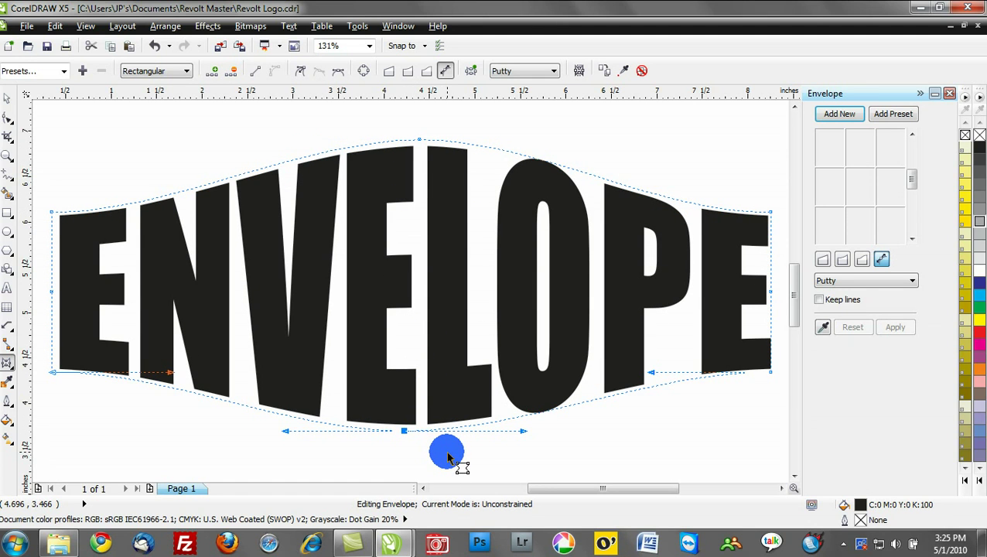
pyautogui.hotkey('ctrl', 'z')
pyautogui.hotkey('ctrl', 'z')
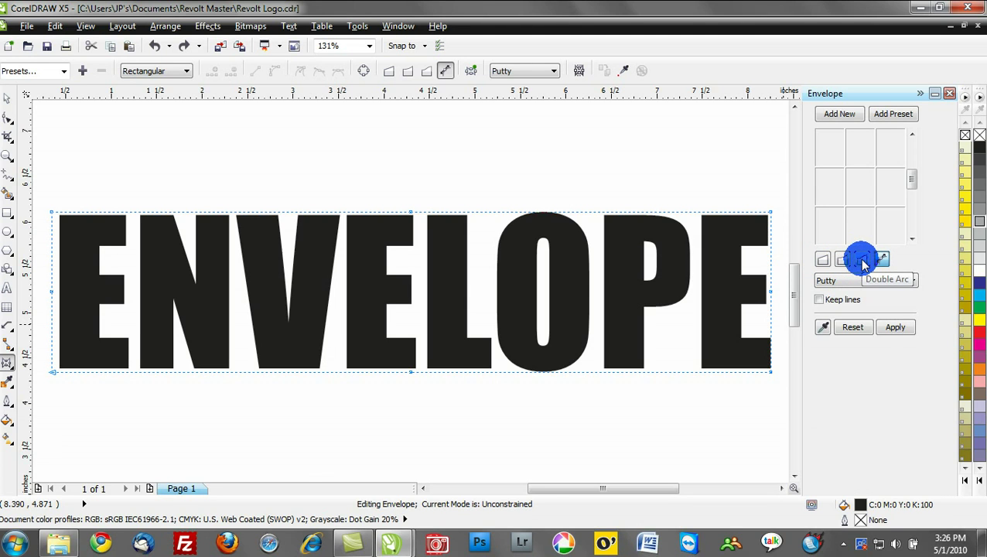
# Step: Switch the envelope to Straight Line mode and test top and bottom peaks, then undo them
pyautogui.click(824, 261)
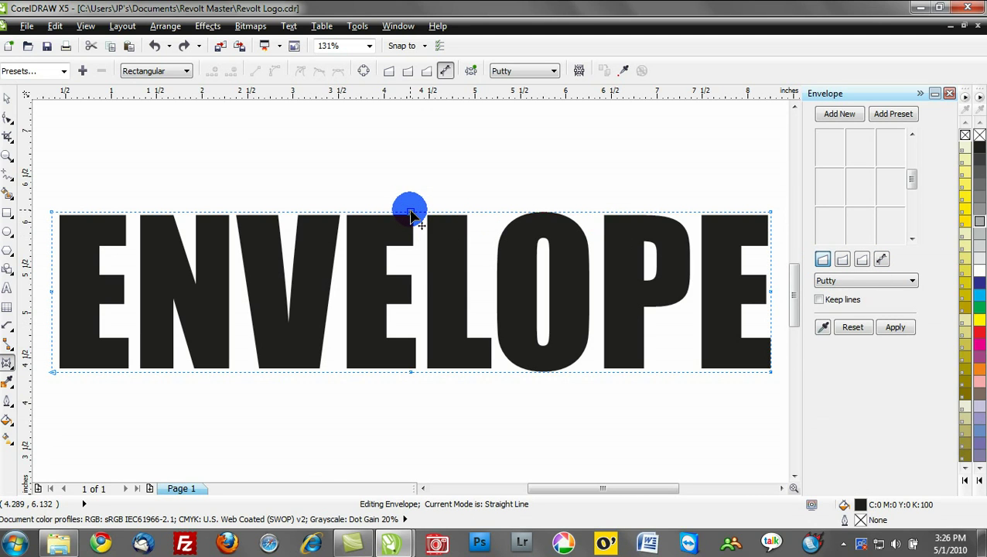
pyautogui.moveTo(411, 215); pyautogui.dragTo(419, 133)
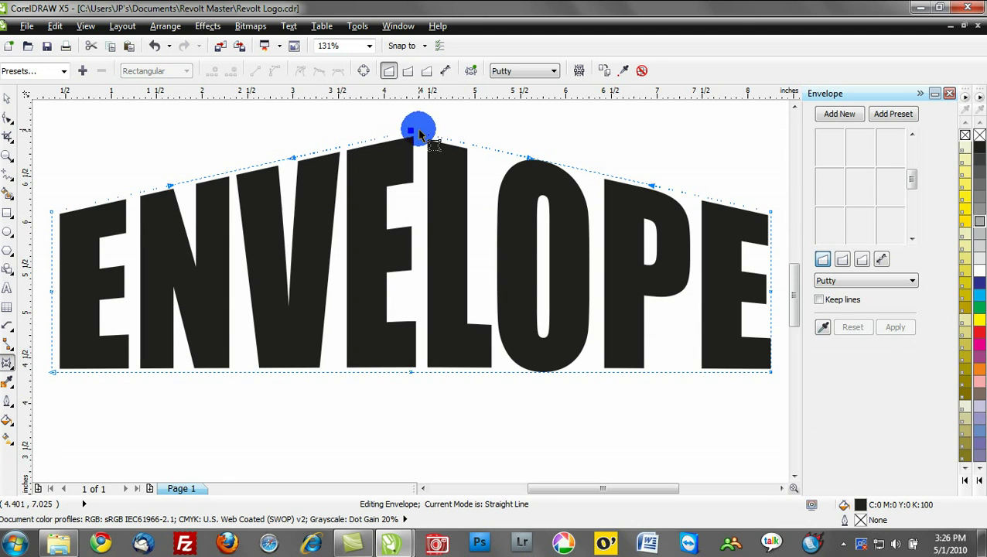
pyautogui.moveTo(411, 372); pyautogui.dragTo(413, 429)
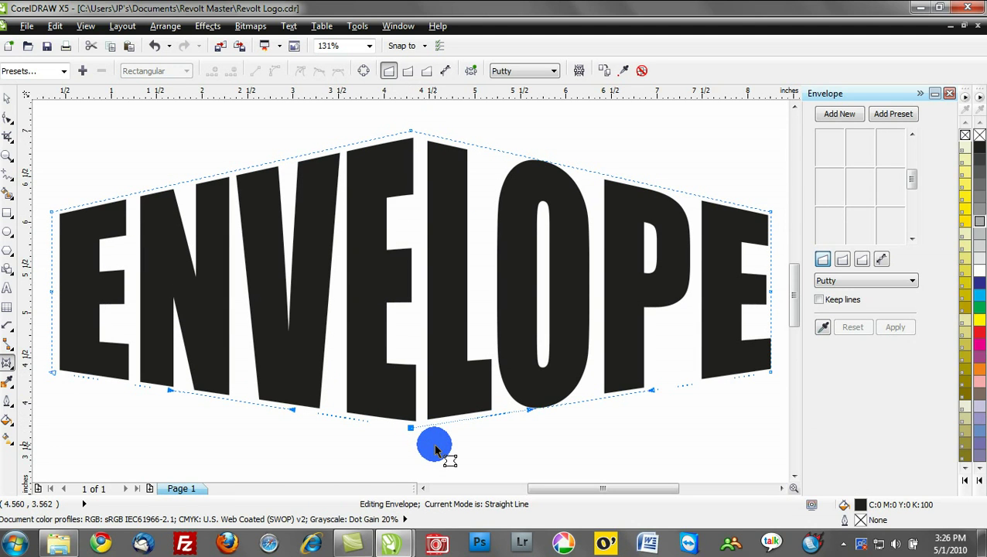
pyautogui.hotkey('ctrl', 'z')
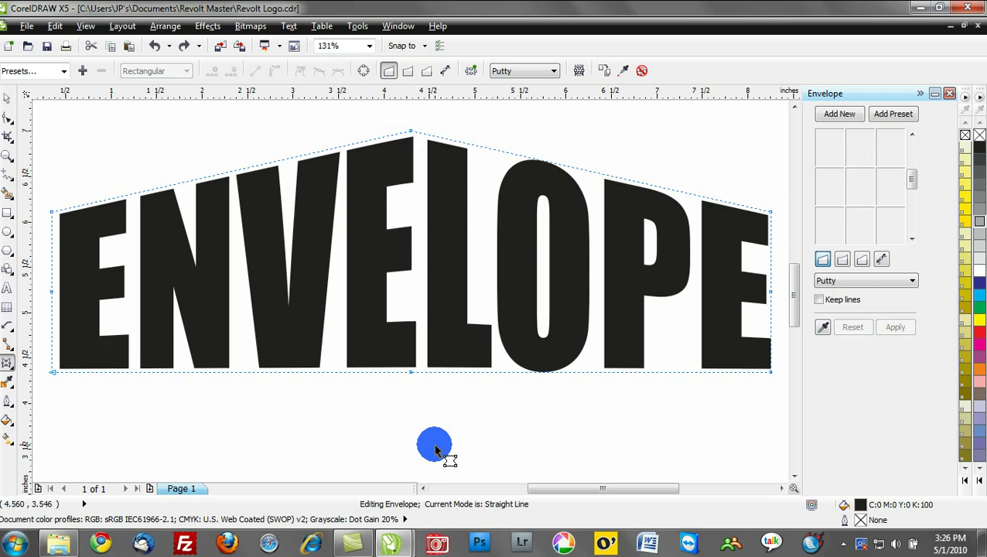
pyautogui.hotkey('ctrl', 'z')
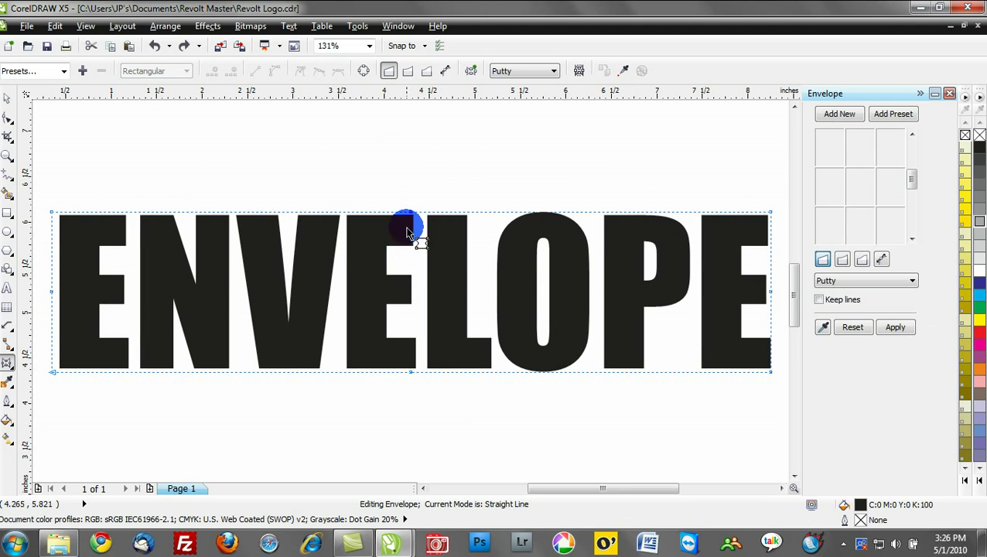
# Step: Raise ENVELOPE's top-centre node into a straight-line peak, retrying after an undo
pyautogui.moveTo(410, 214); pyautogui.dragTo(410, 137)
pyautogui.moveTo(415, 186); pyautogui.dragTo(419, 140)
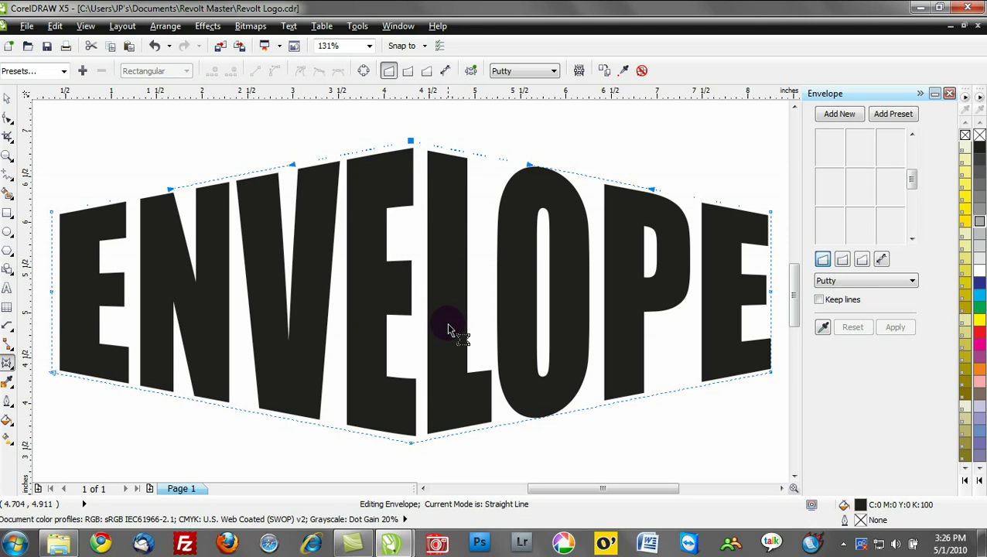
pyautogui.hotkey('ctrl', 'z')
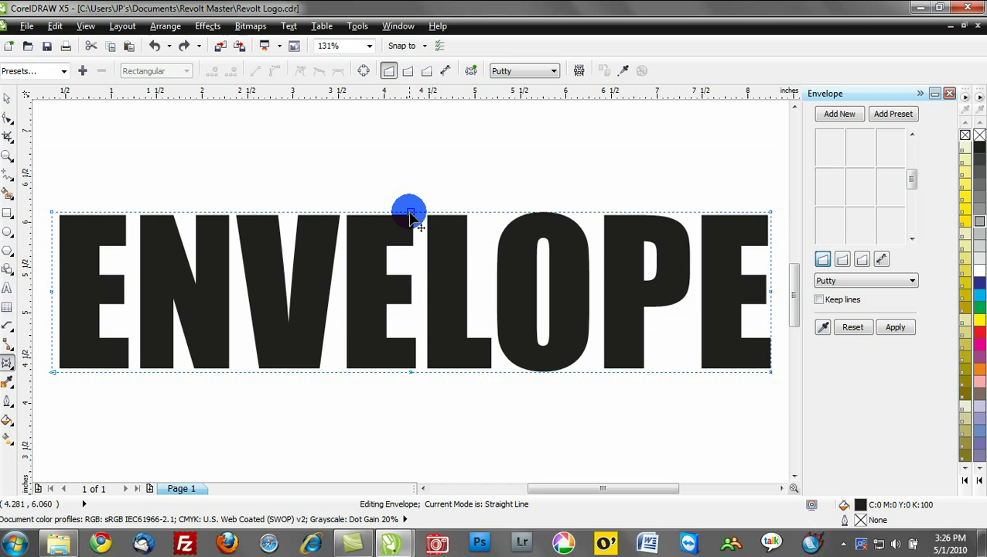
pyautogui.moveTo(411, 216); pyautogui.dragTo(415, 124)
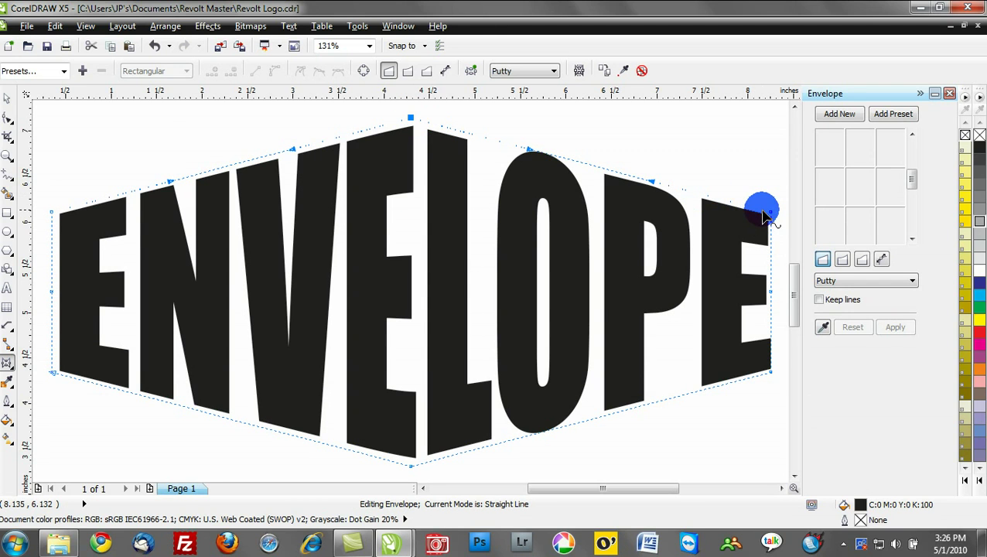
# Step: Retry the top-centre peak, then undo back to the inverted-V chevron shape
pyautogui.hotkey('ctrl', 'z')
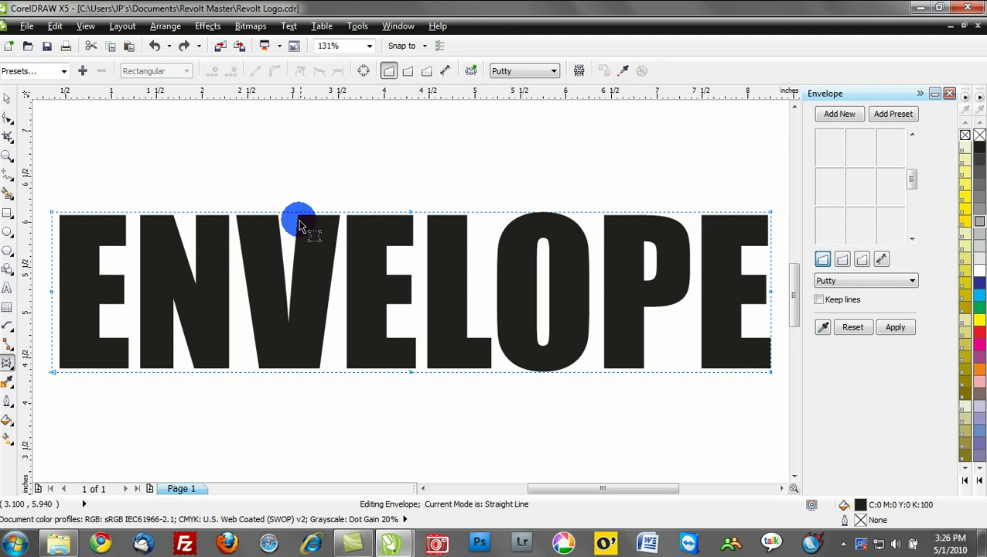
pyautogui.moveTo(411, 212); pyautogui.dragTo(422, 128)
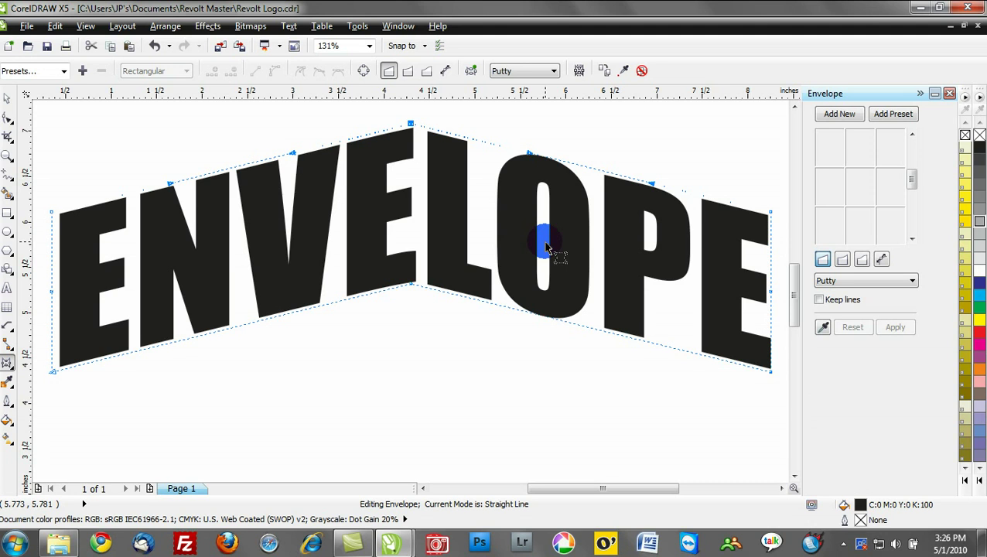
pyautogui.hotkey('ctrl', 'z')
pyautogui.hotkey('ctrl', 'z')
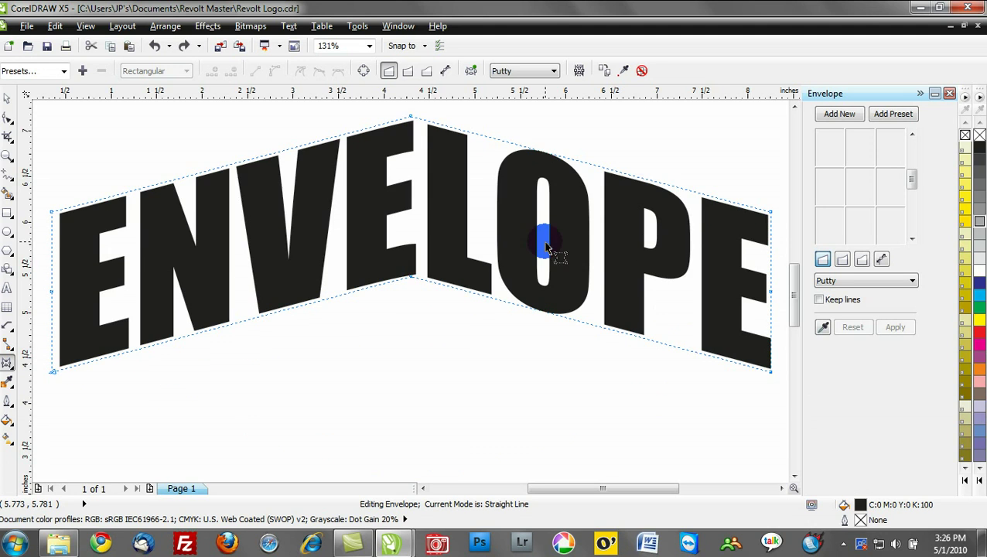
# Step: Clear the envelope and start a new one in Single Arc mode
pyautogui.click(643, 70)
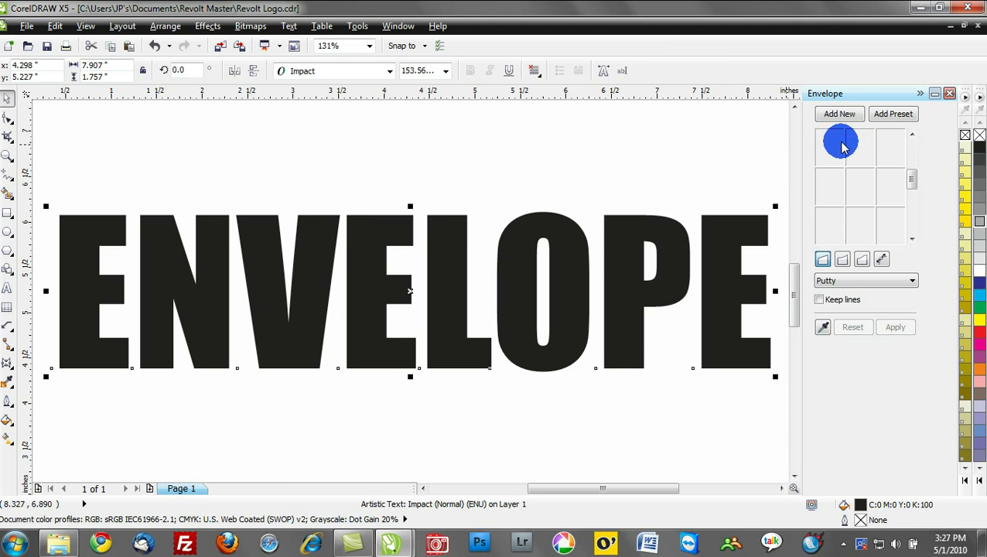
pyautogui.click(840, 114)
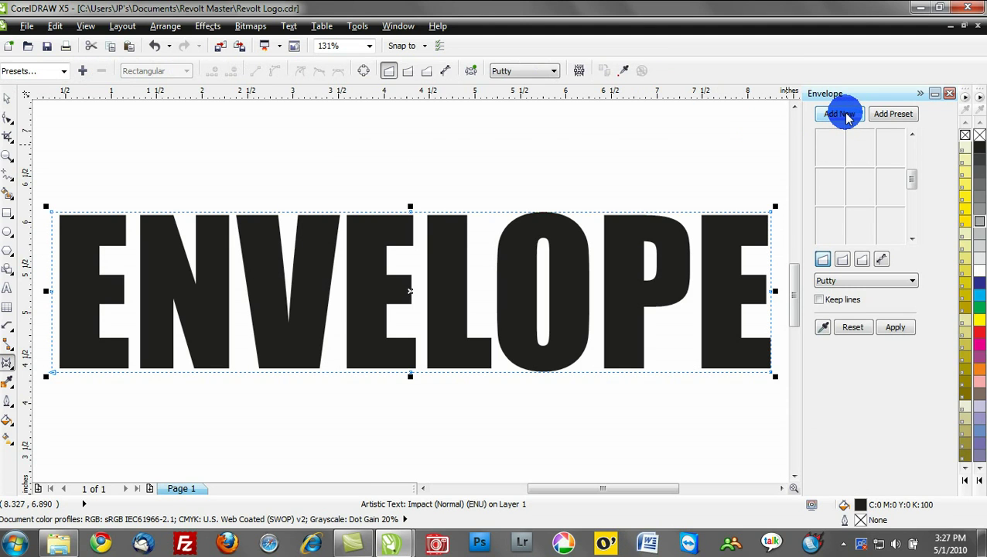
pyautogui.click(845, 263)
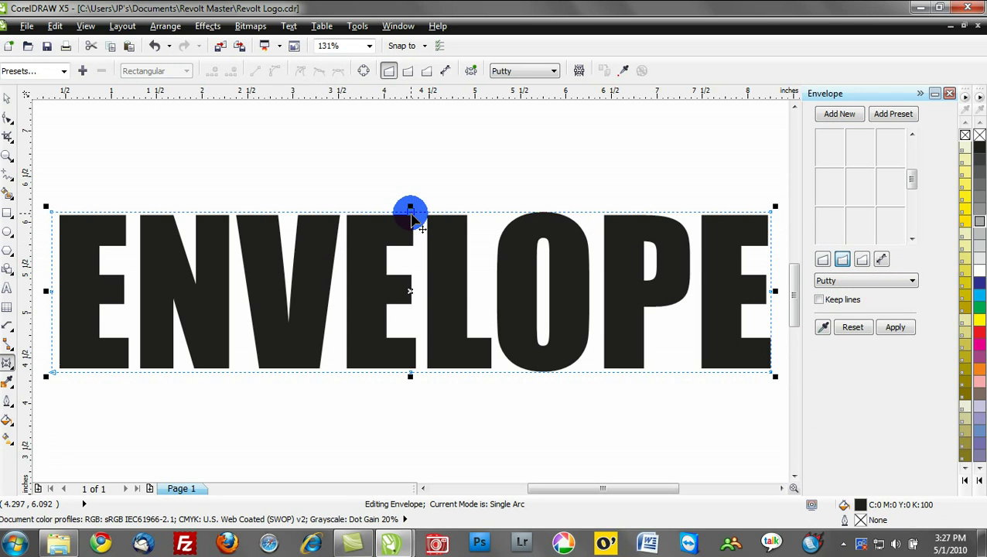
# Step: Bend ENVELOPE's top into a smooth single-arc rainbow arch, retrying after an undo
pyautogui.moveTo(412, 215); pyautogui.dragTo(420, 143)
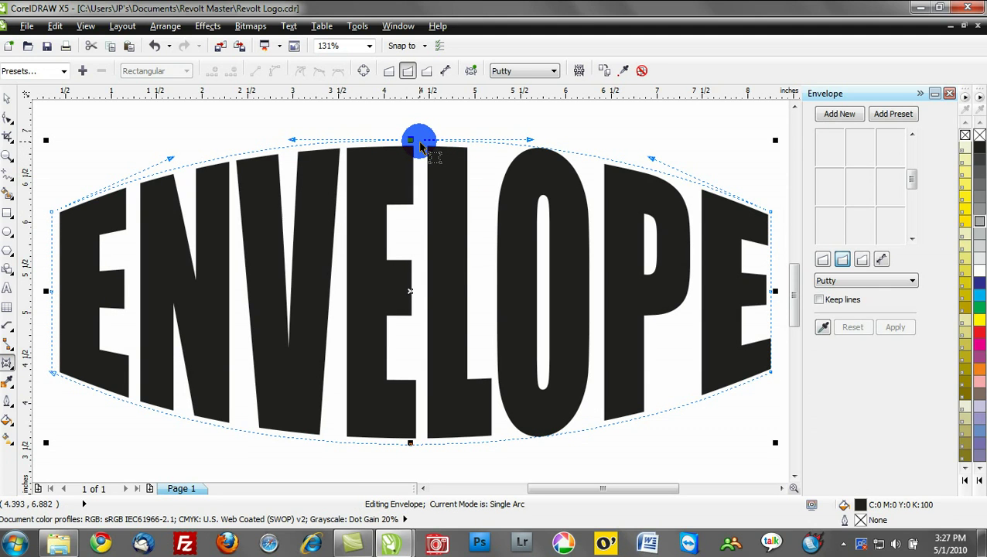
pyautogui.hotkey('ctrl', 'z')
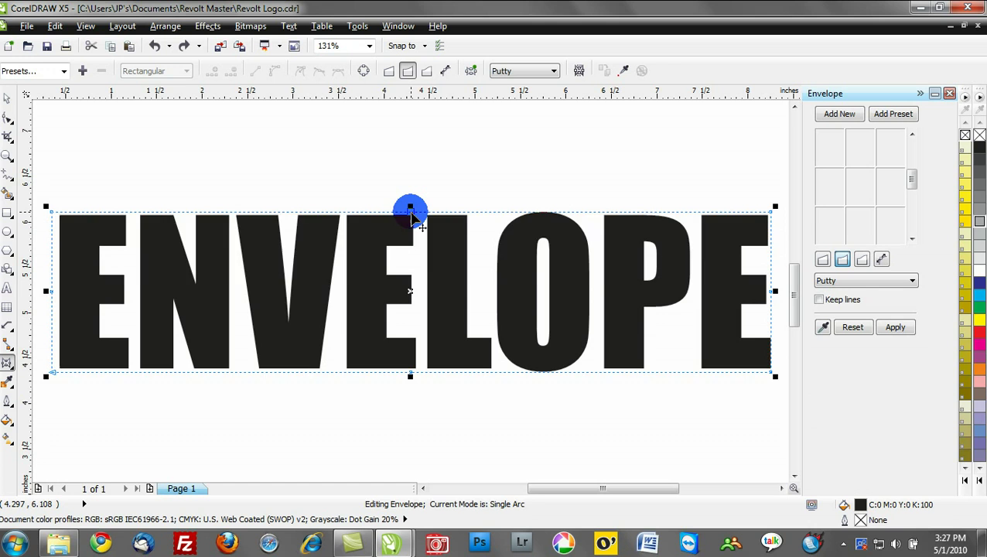
pyautogui.moveTo(412, 217); pyautogui.dragTo(443, 106)
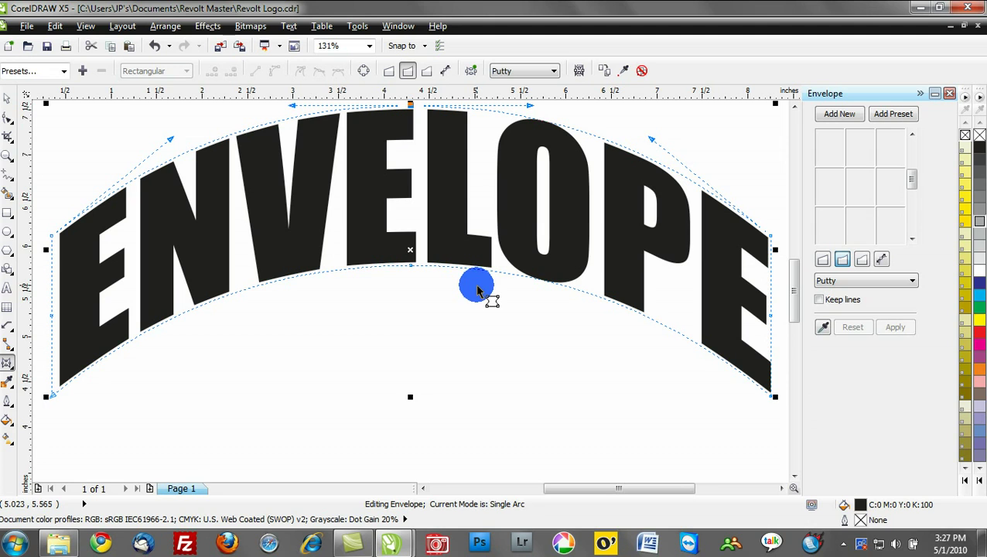
pyautogui.click(864, 260)
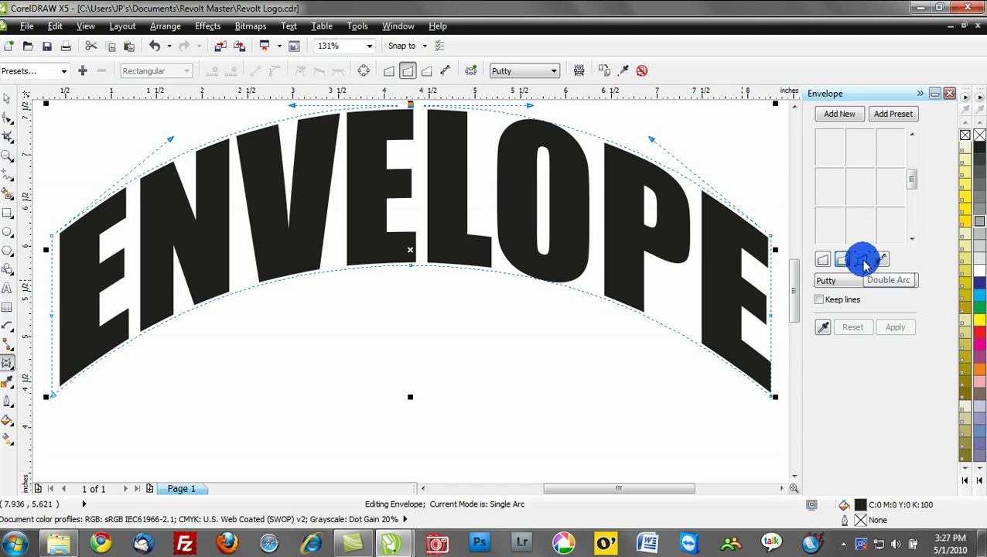
# Step: Test Double Arc warps by raising the top-middle node, undoing each back to flat lettering
pyautogui.hotkey('ctrl', 'z')
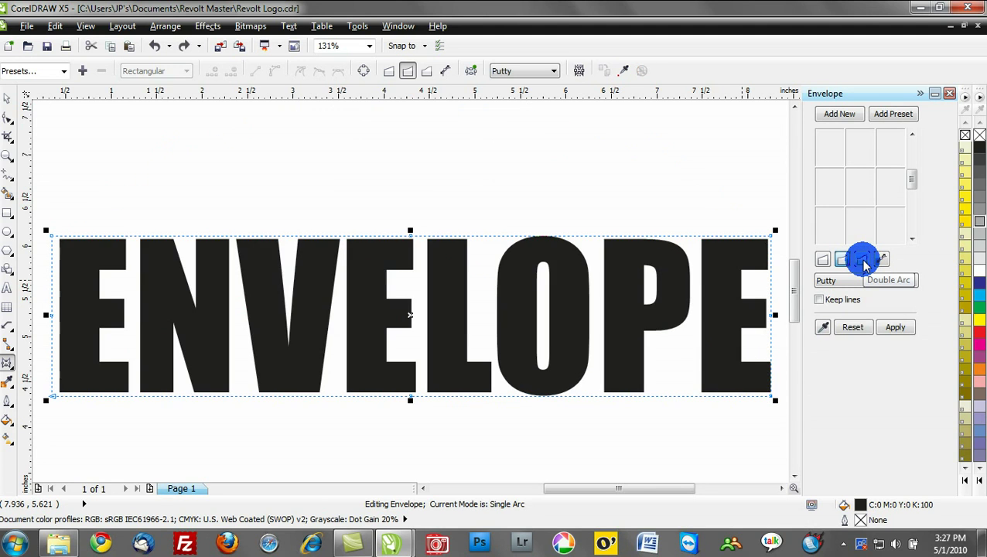
pyautogui.click(864, 262)
pyautogui.moveTo(410, 246); pyautogui.dragTo(426, 165)
pyautogui.click(429, 276)
pyautogui.hotkey('ctrl', 'z')
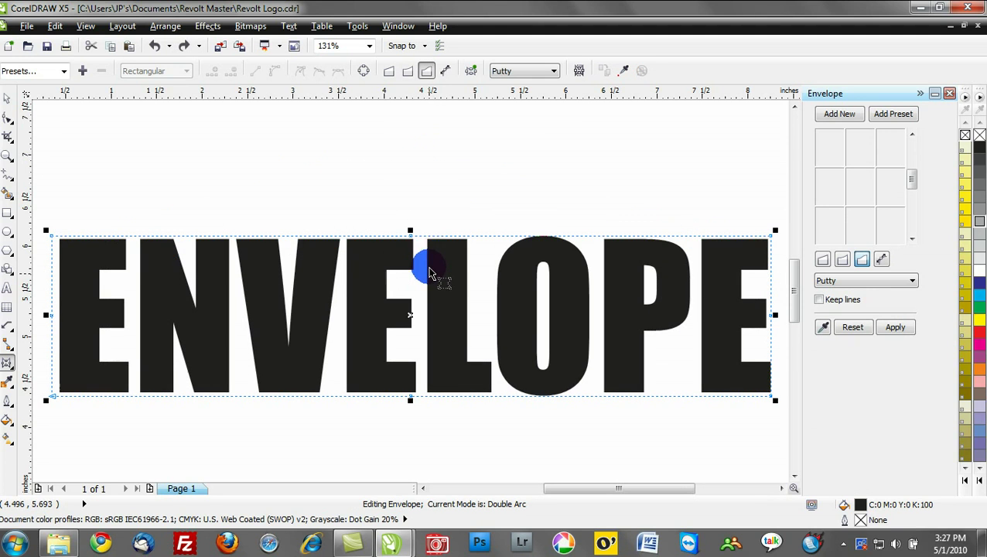
pyautogui.moveTo(413, 236); pyautogui.dragTo(439, 151)
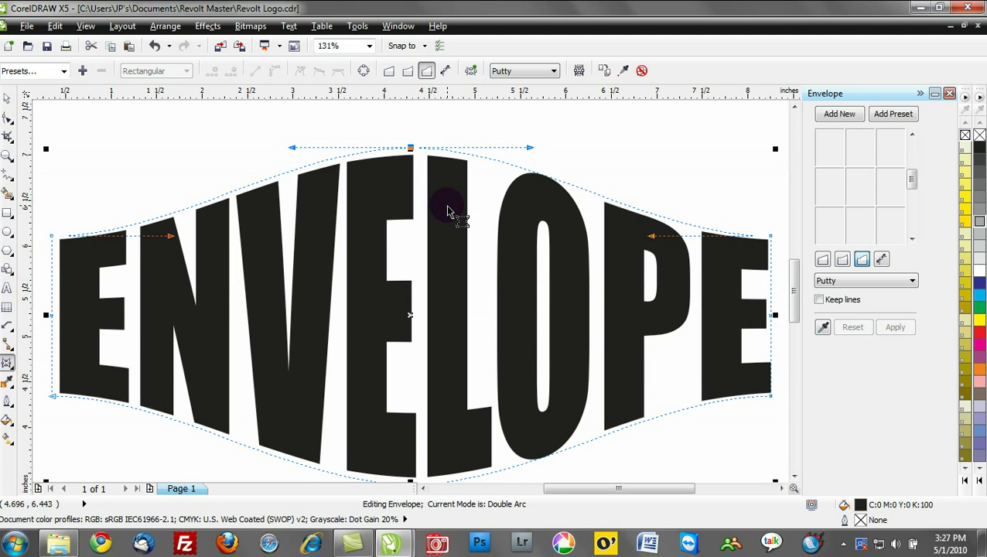
pyautogui.hotkey('ctrl', 'z')
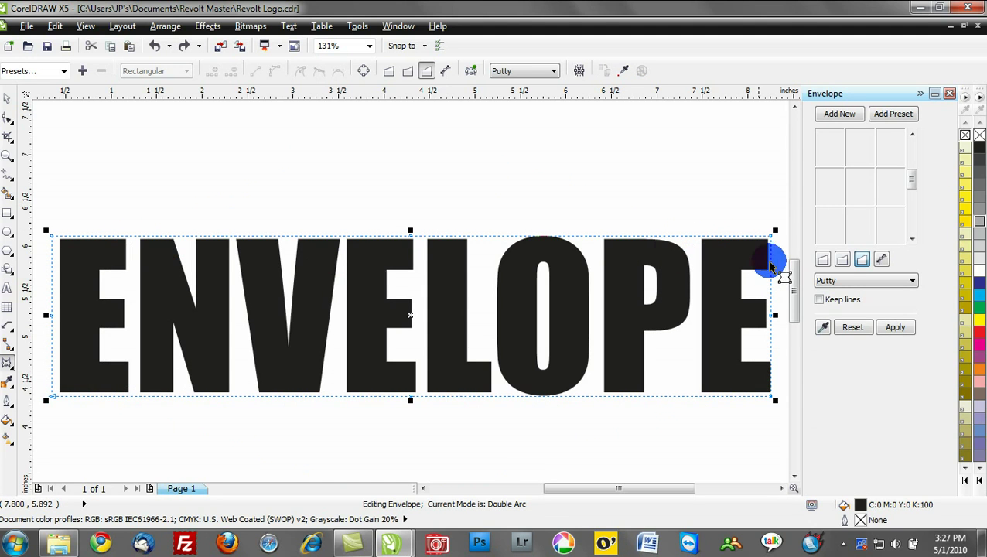
# Step: Raise the top-middle node in Straight Line mode into a centre peak, then deselect with the Pick tool
pyautogui.click(822, 259)
pyautogui.click(411, 232)
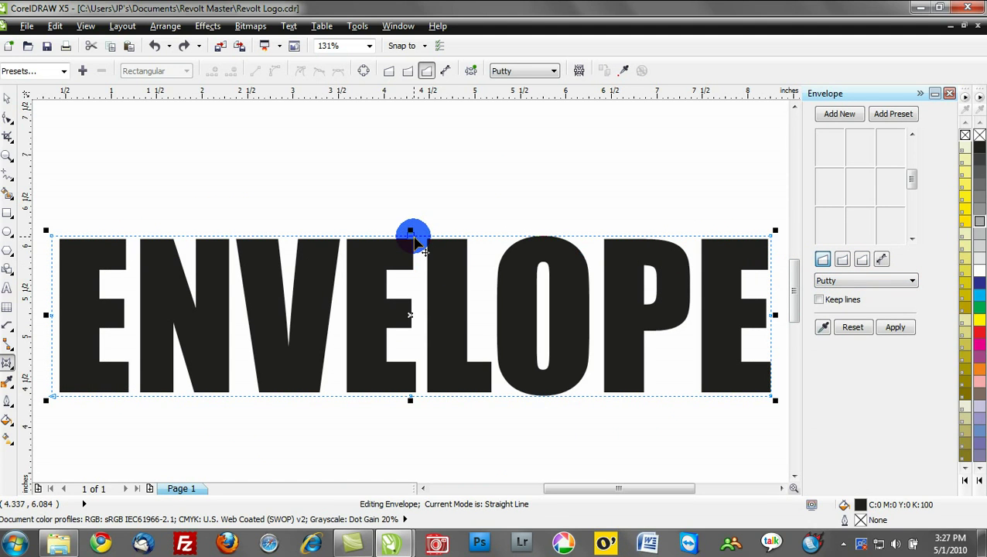
pyautogui.moveTo(414, 240); pyautogui.dragTo(420, 158)
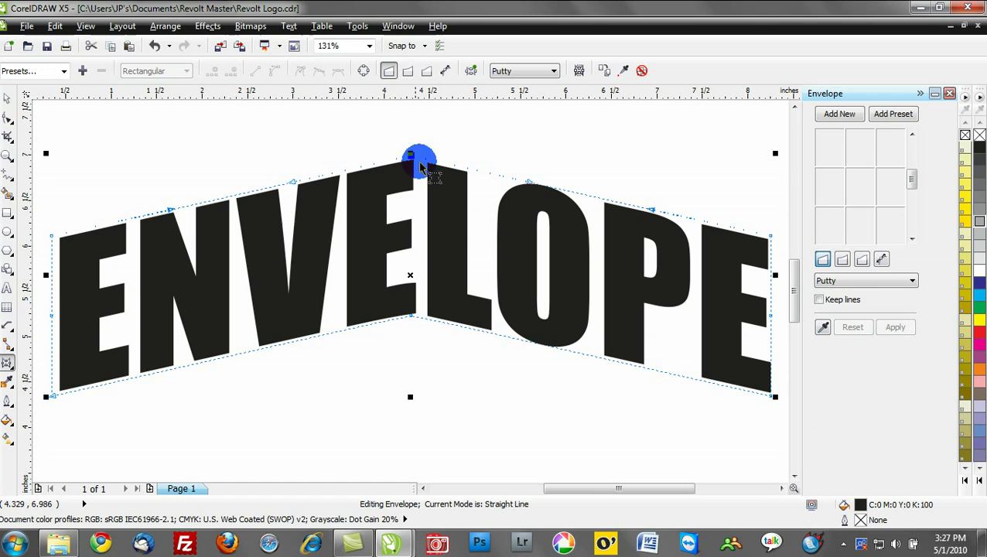
pyautogui.click(430, 267)
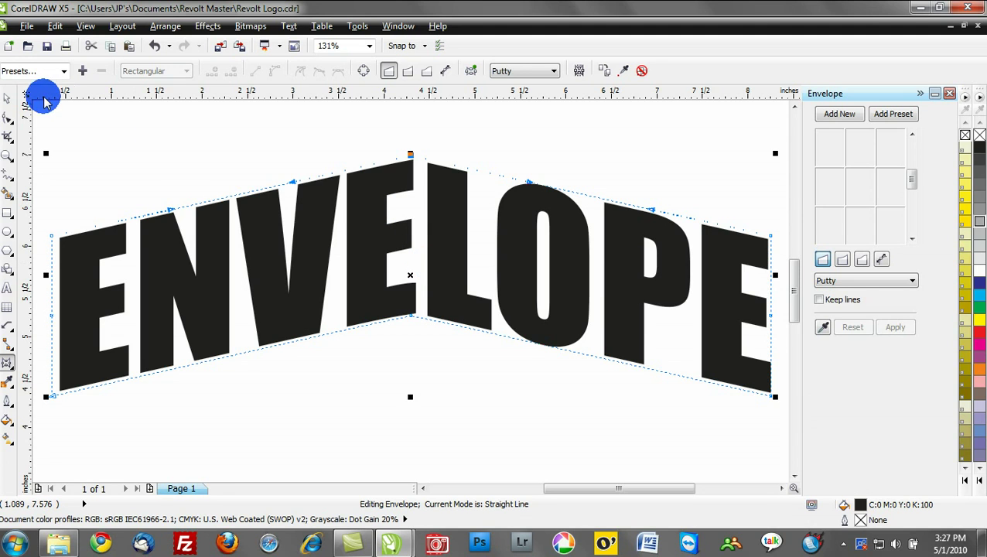
pyautogui.click(8, 98)
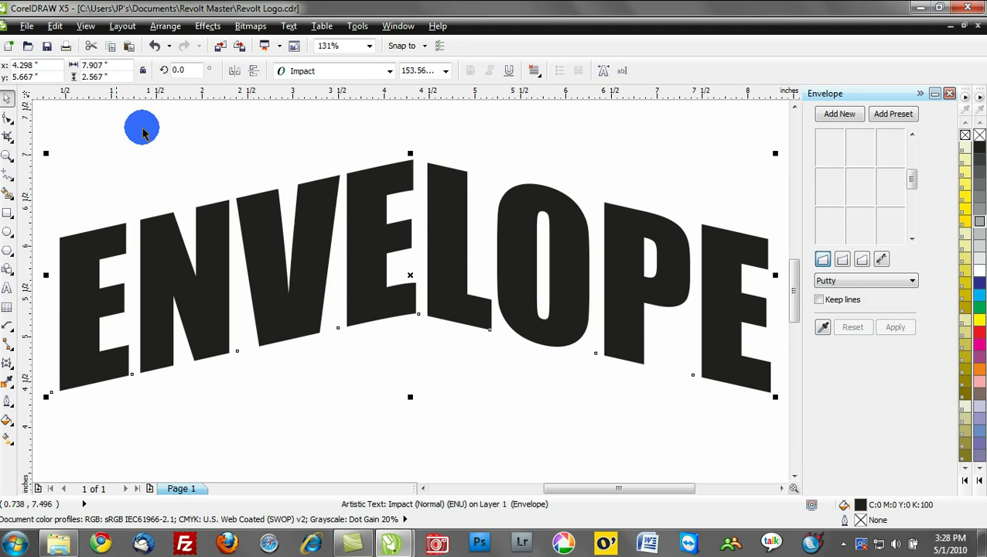
pyautogui.click(217, 135)
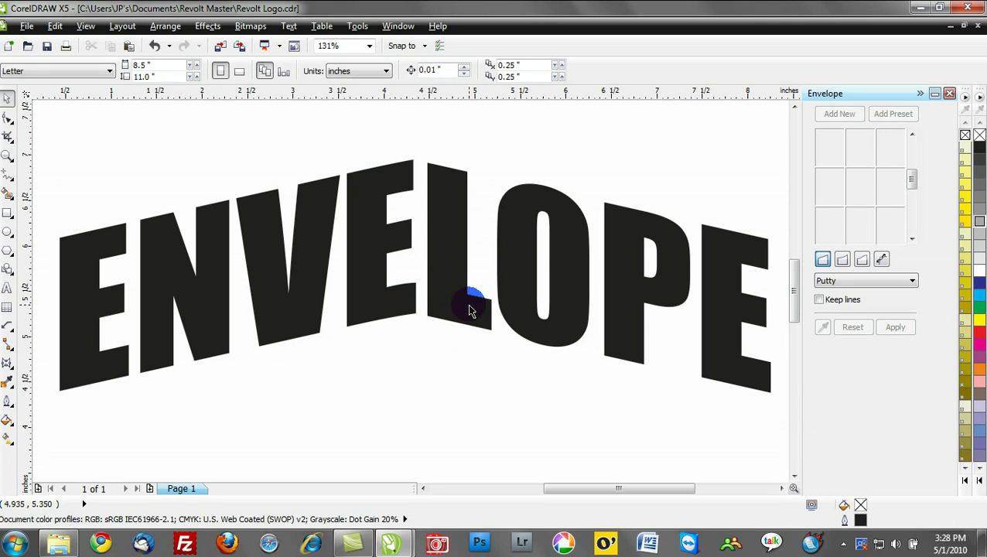
# Step: Zoom out to 62%, close the Envelope docker, and drag the chevron ENVELOPE text higher
pyautogui.click(447, 285)
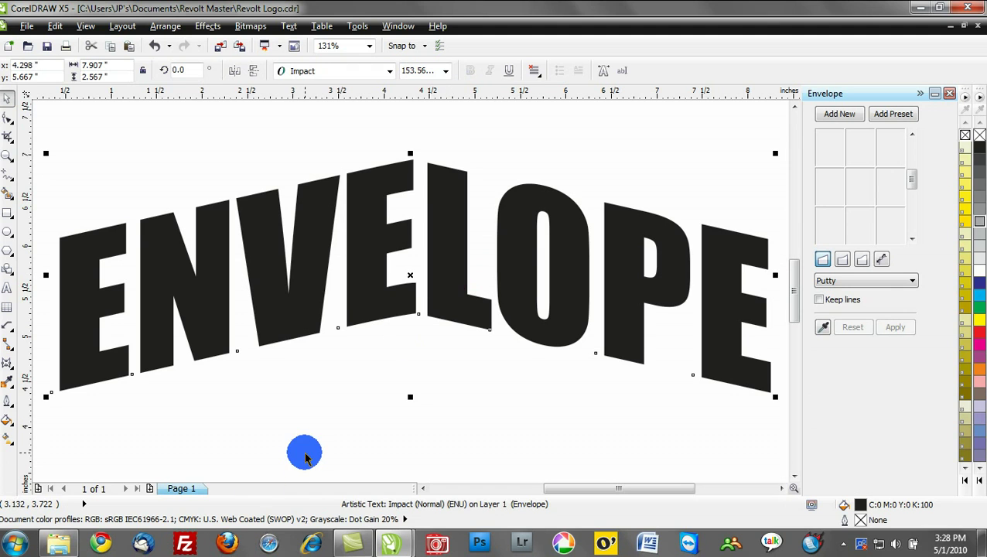
pyautogui.scroll(-3, 352, 403)
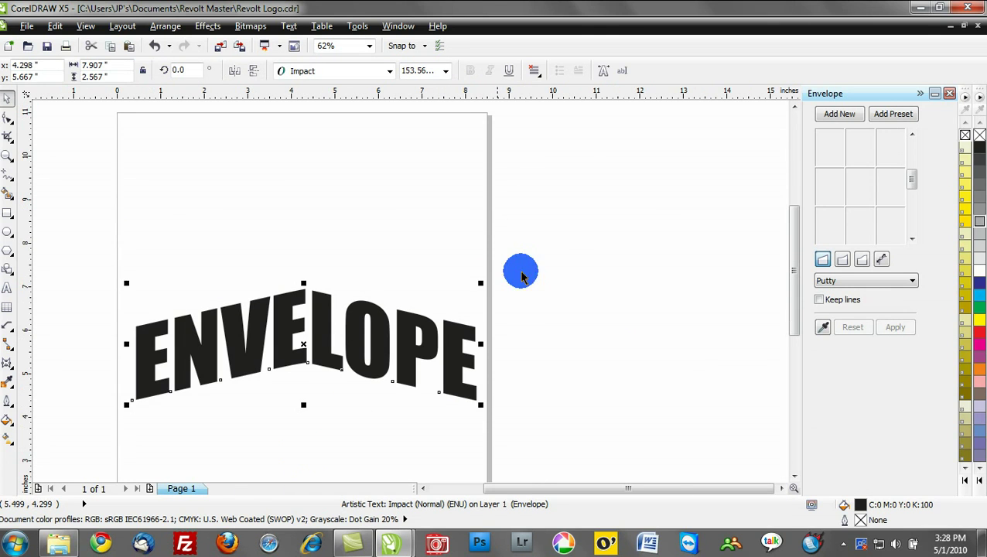
pyautogui.click(577, 237)
pyautogui.click(950, 94)
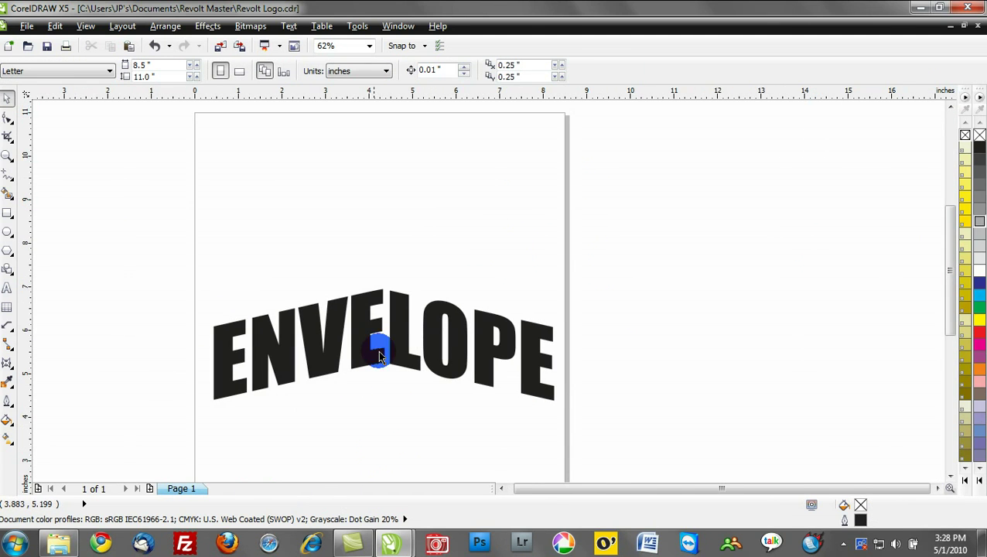
pyautogui.moveTo(379, 346); pyautogui.dragTo(392, 287)
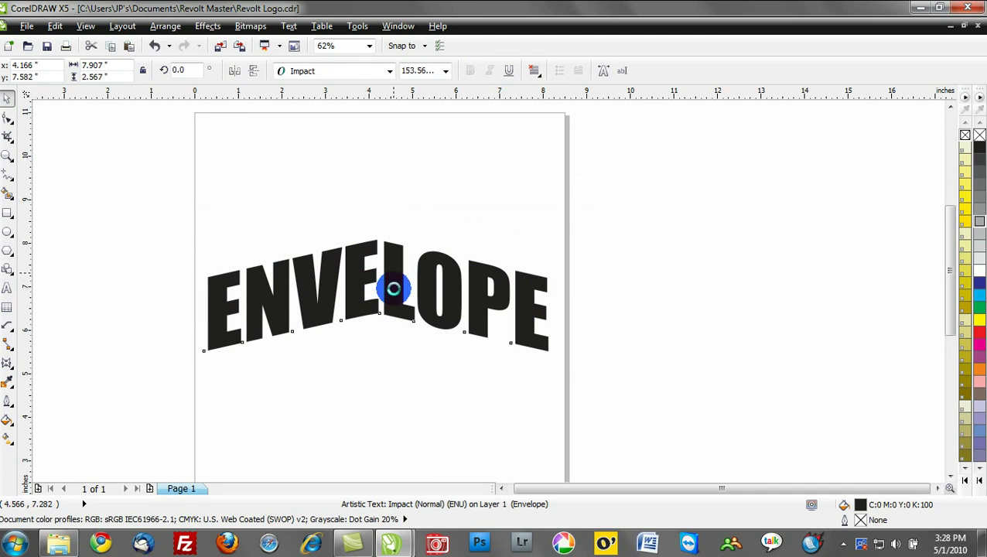
pyautogui.click(403, 375)
pyautogui.click(360, 259)
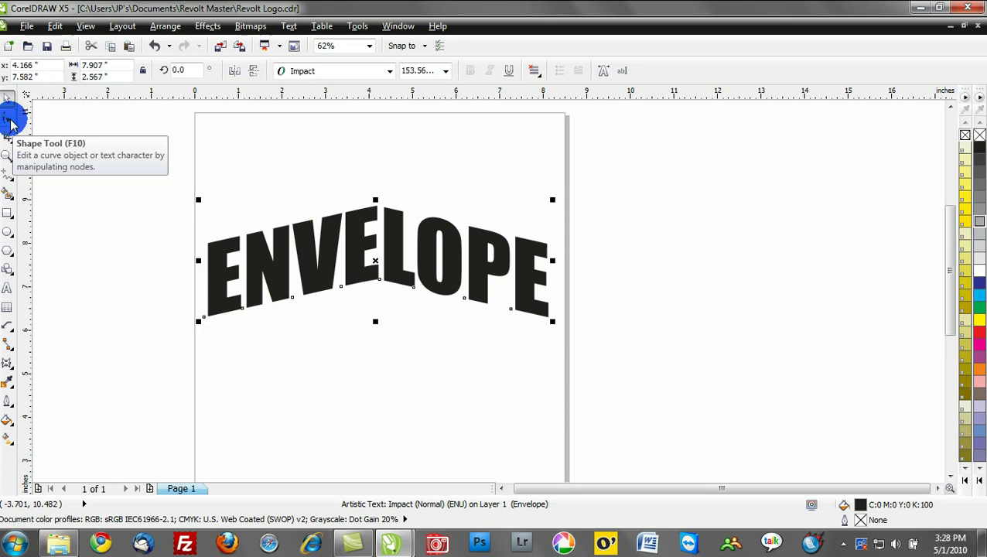
# Step: Keep Putty as the envelope mapping mode, then nudge ENVELOPE slightly left and down
pyautogui.hotkey('ctrl', 'F7')
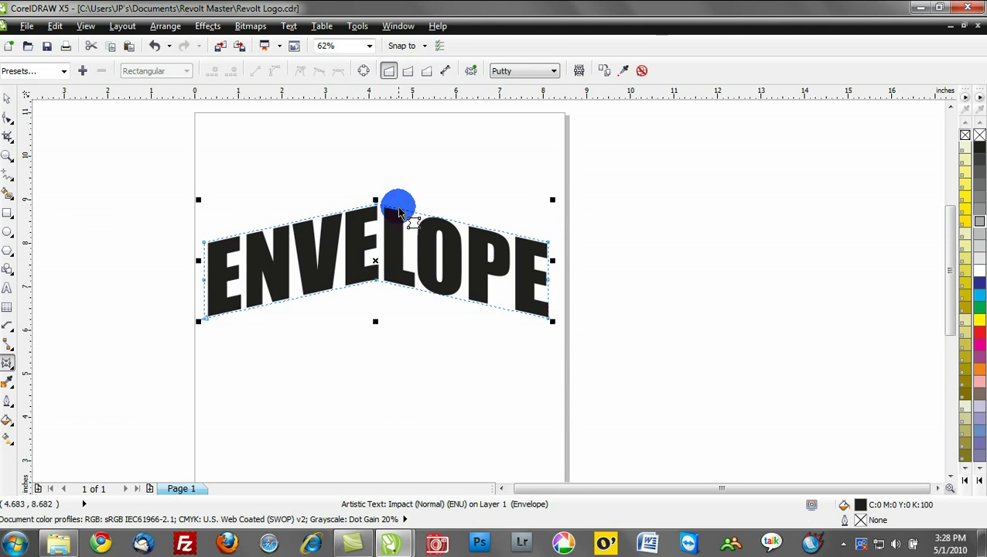
pyautogui.click(537, 71)
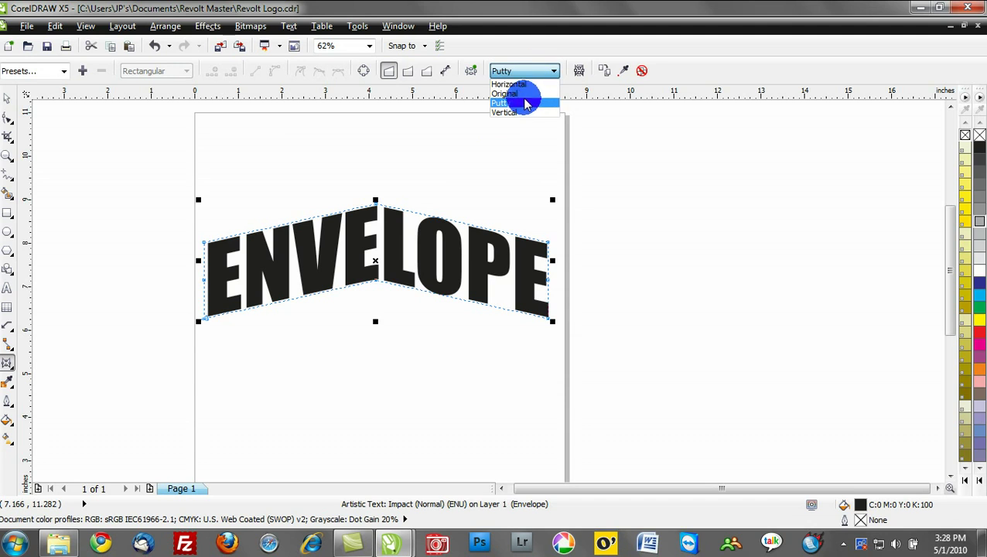
pyautogui.click(525, 103)
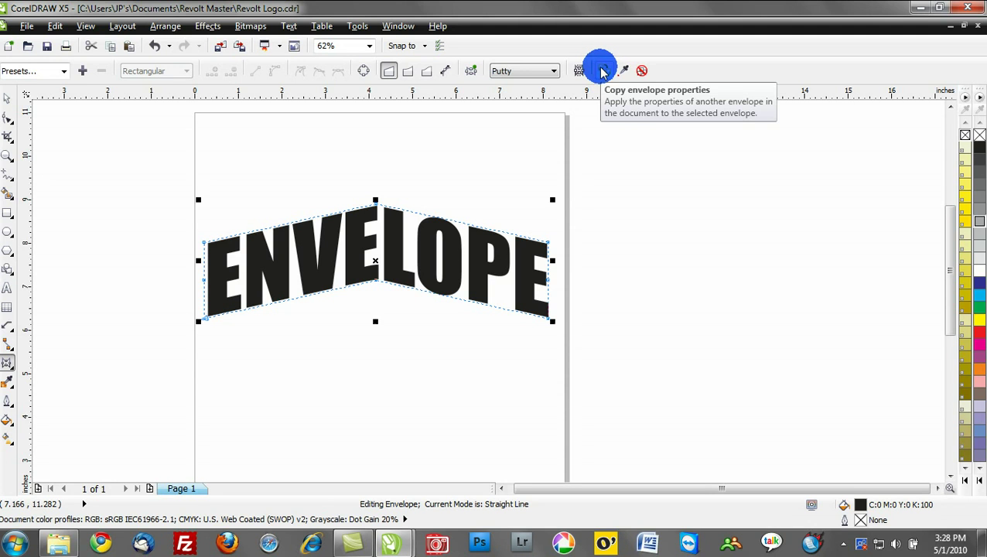
pyautogui.click(12, 101)
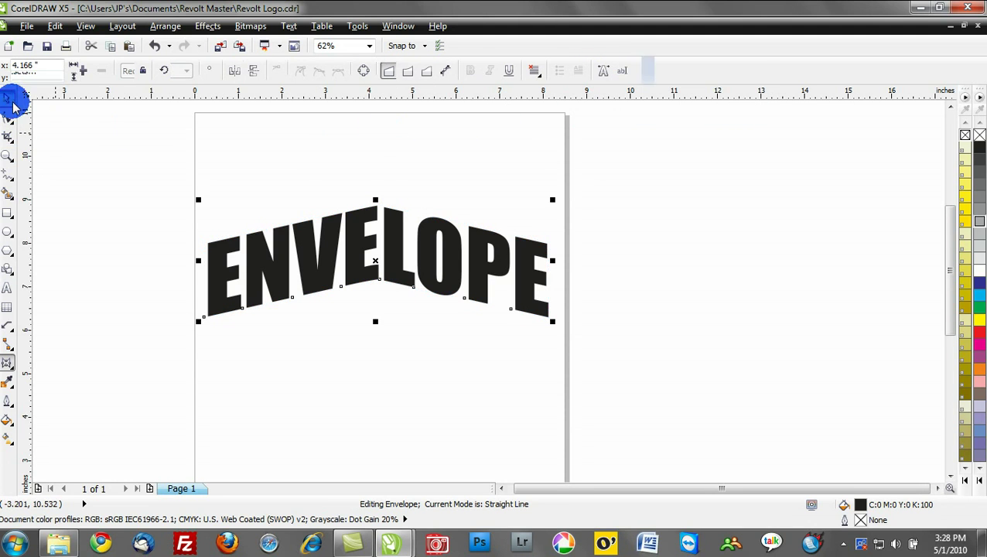
pyautogui.moveTo(403, 281)
pyautogui.mouseDown()
pyautogui.moveTo(396, 296)
pyautogui.moveTo(411, 295)
pyautogui.mouseUp()
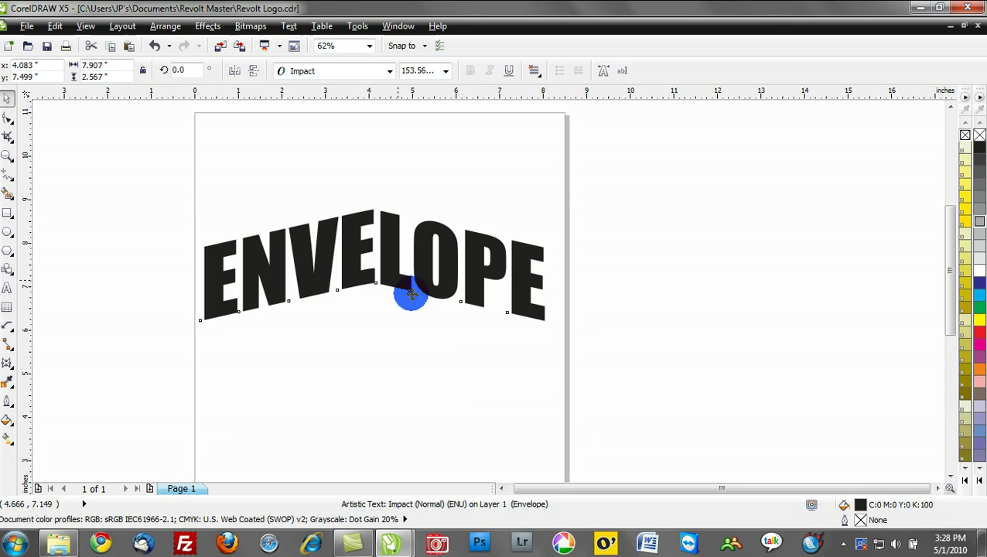
pyautogui.click(410, 294)
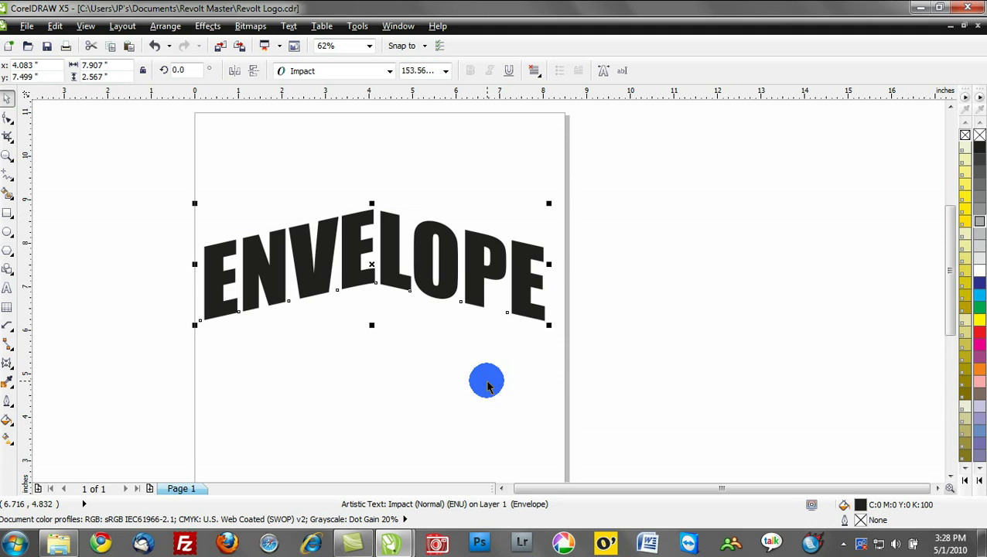
# Step: Replace the envelope text's word ENVELOPE with WASHINGTON via Edit Text, then deselect it
pyautogui.hotkey('ctrl', 'shift', 't')
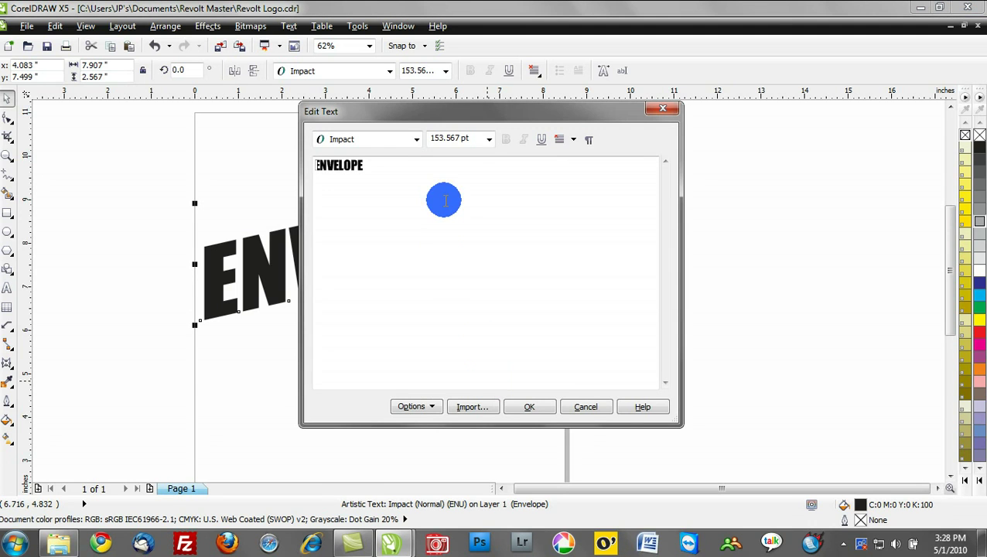
pyautogui.moveTo(414, 109); pyautogui.dragTo(603, 112)
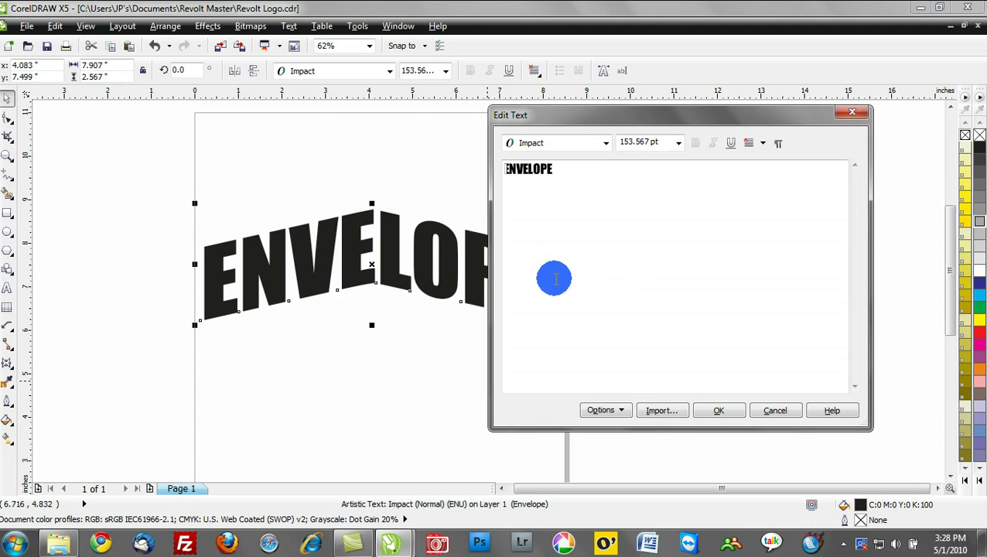
pyautogui.doubleClick(518, 167)
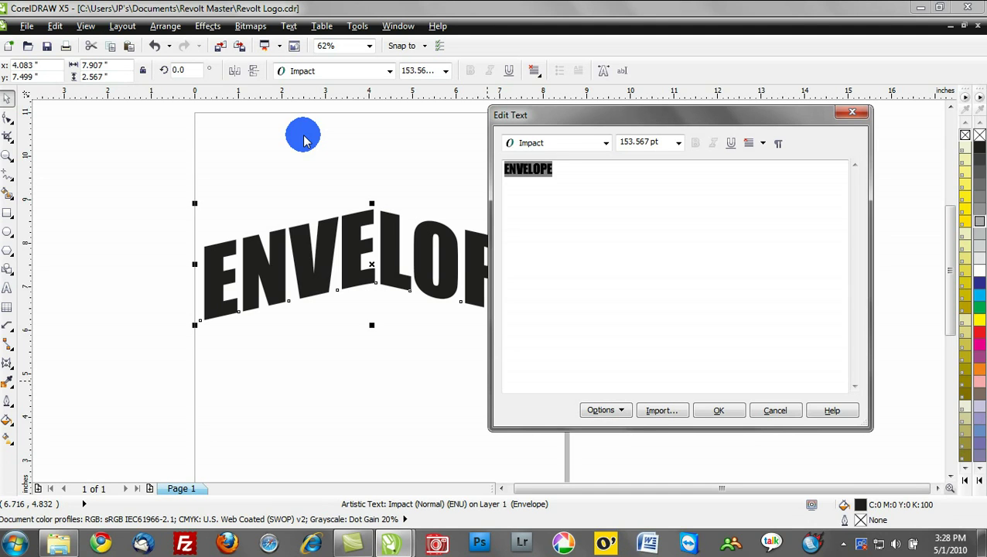
pyautogui.write('WASHINGTON')
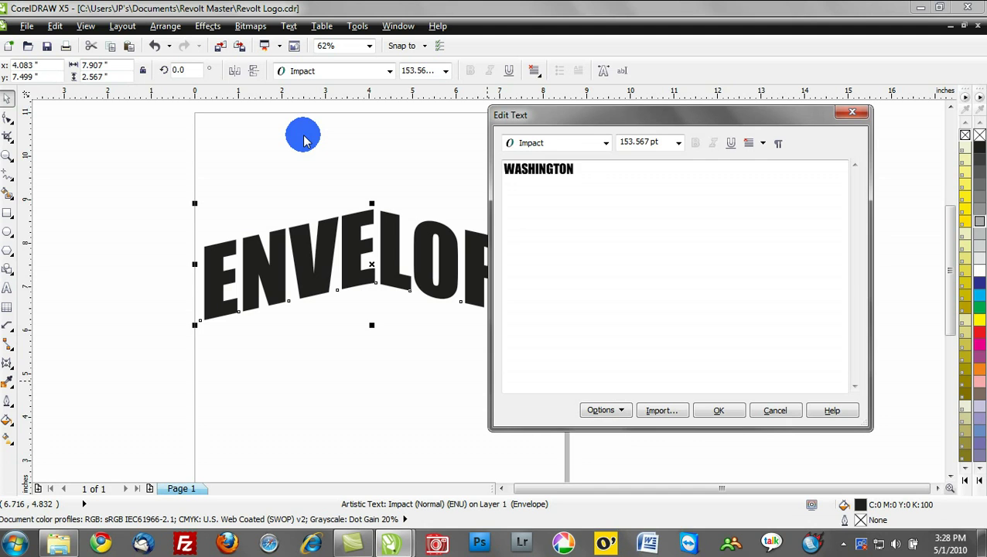
pyautogui.click(719, 410)
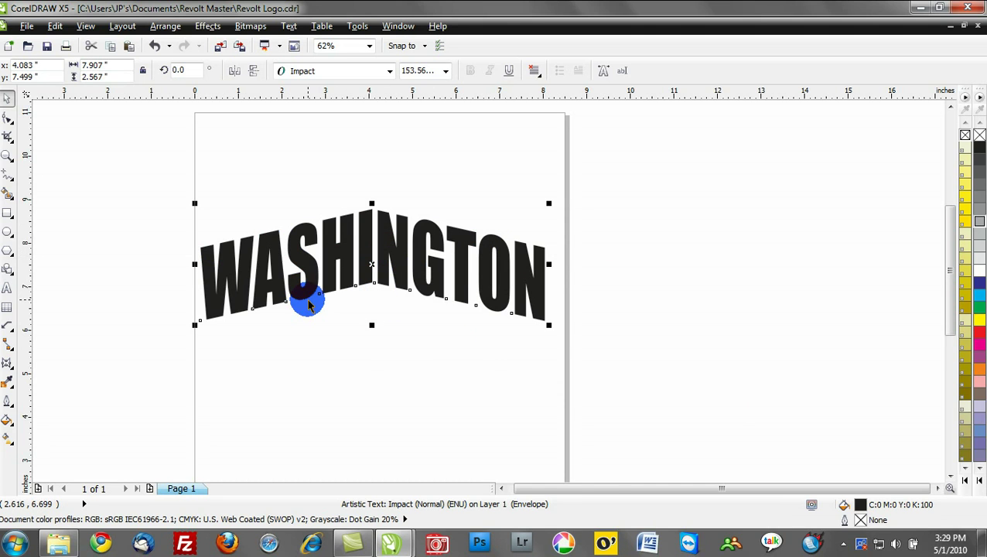
pyautogui.click(402, 342)
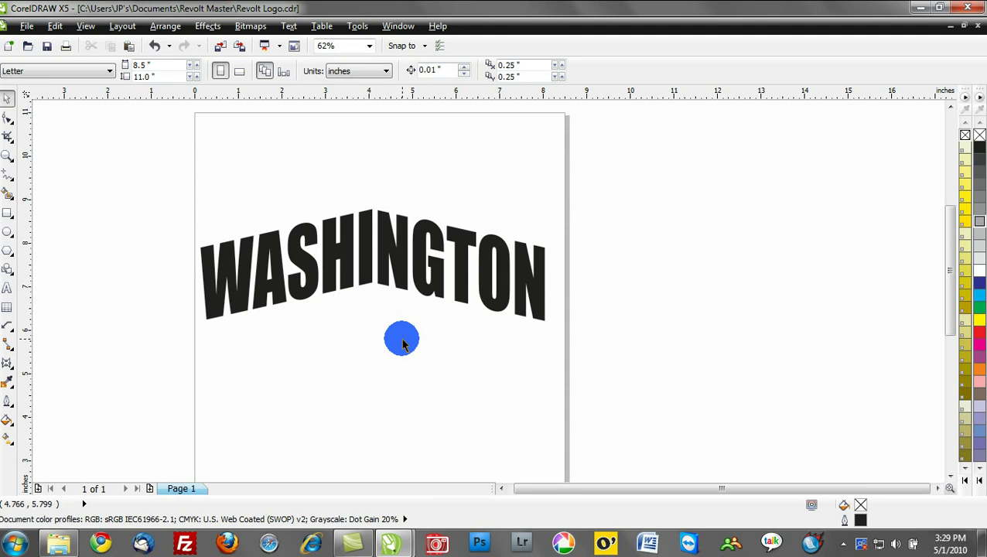
# Step: Drag WASHINGTON's middle envelope node upward to sharpen its arch into a steep peak
pyautogui.click(9, 121)
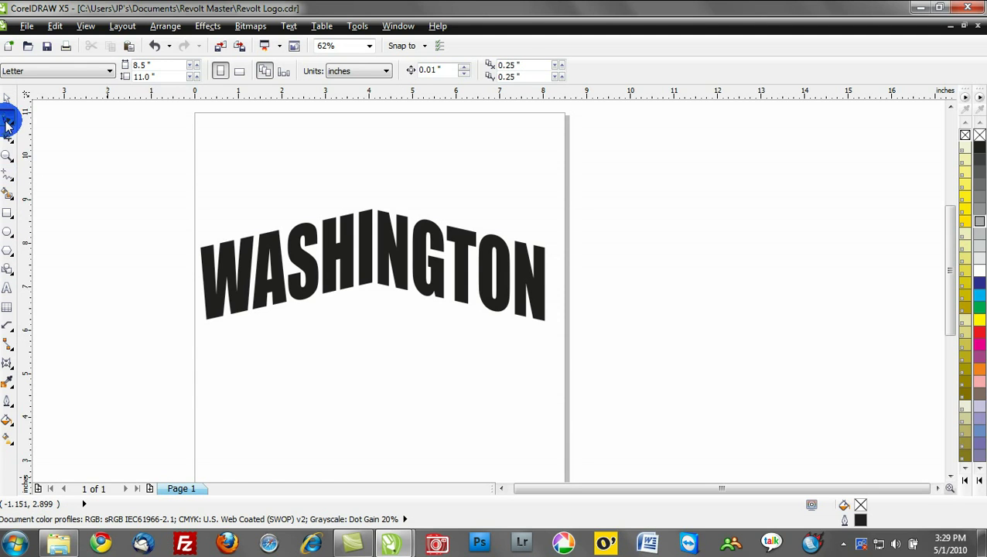
pyautogui.click(317, 271)
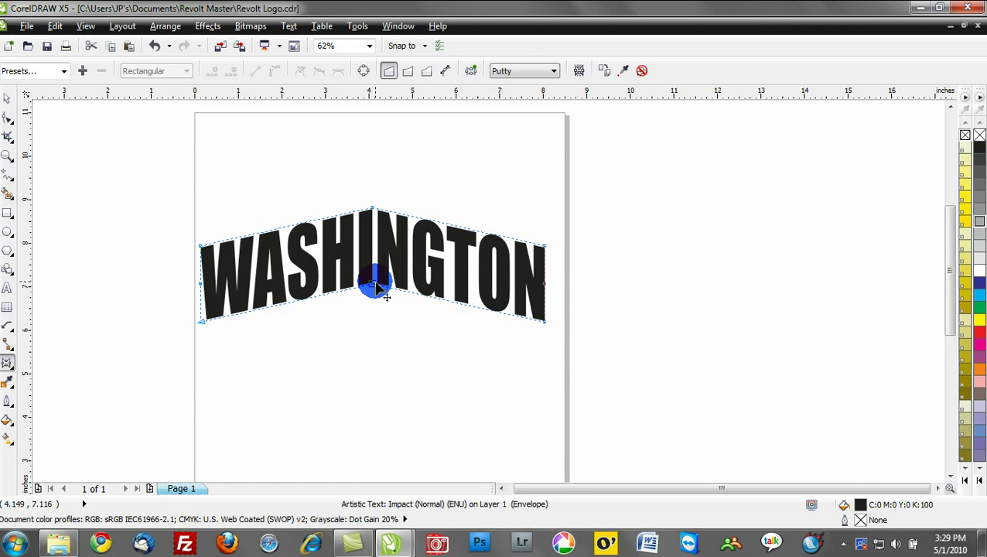
pyautogui.moveTo(375, 286); pyautogui.dragTo(363, 157)
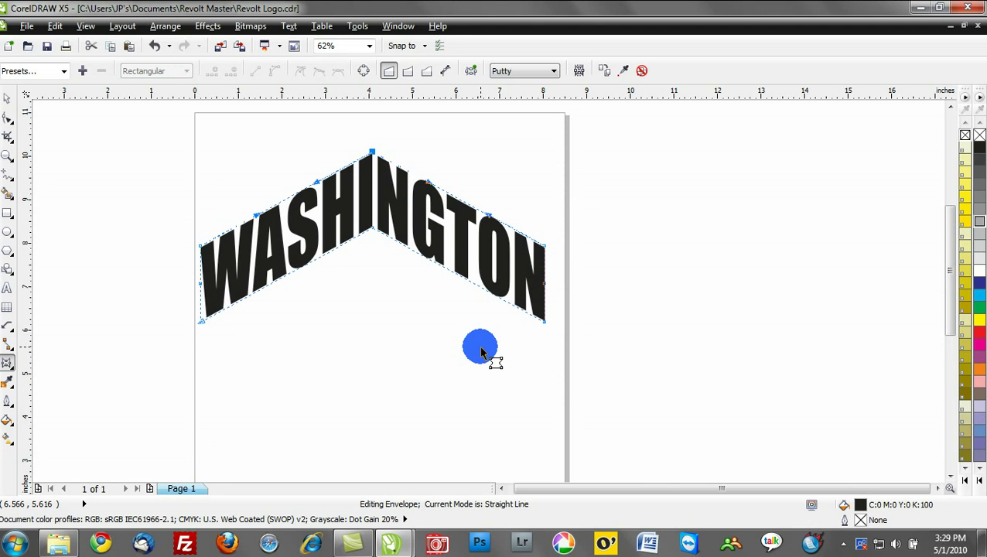
# Step: Drop a duplicate of WASHINGTON directly below the original
pyautogui.click(481, 353)
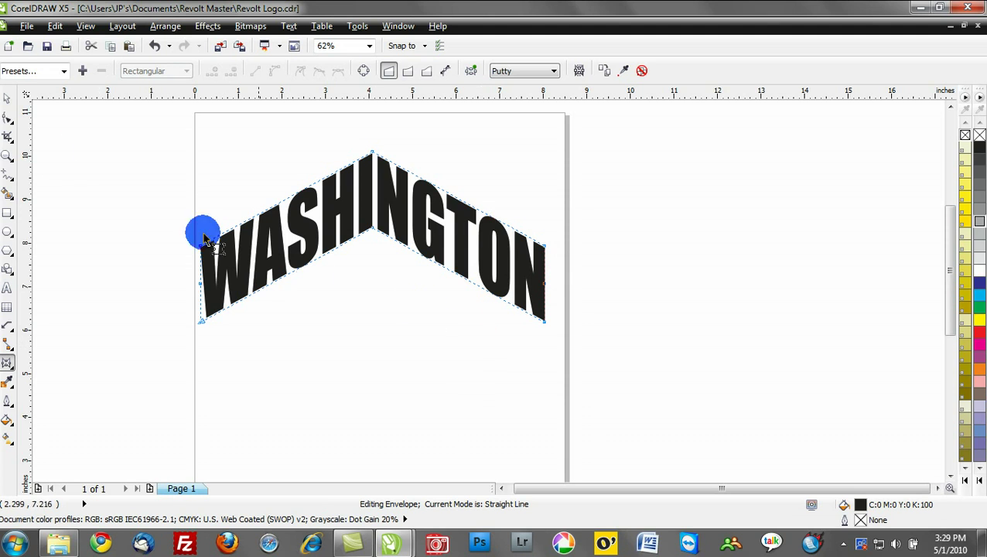
pyautogui.click(8, 101)
pyautogui.moveTo(370, 209); pyautogui.dragTo(383, 321)
pyautogui.rightClick(369, 307)
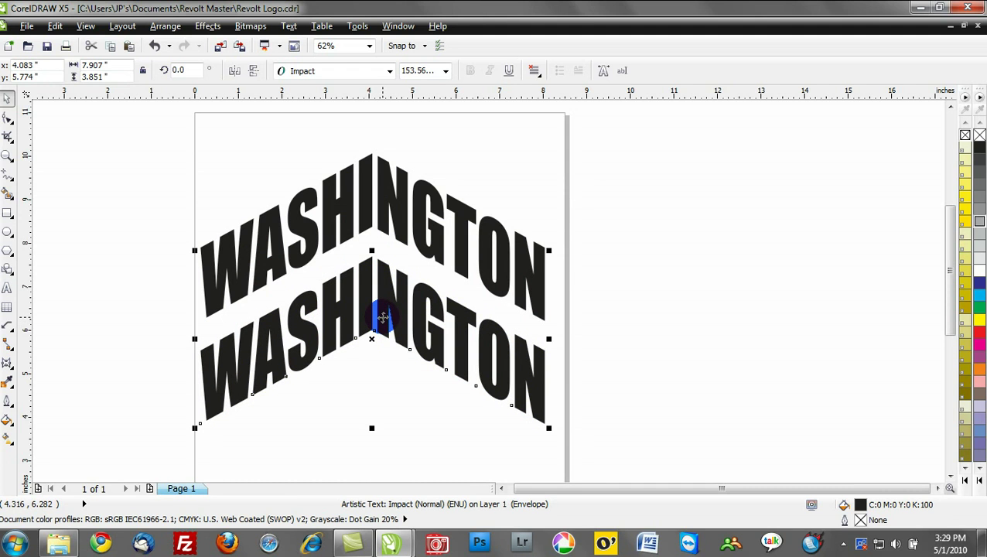
# Step: Replace the lower copy's wording with STATE CHAMPS in the text editor
pyautogui.hotkey('ctrl', 'shift', 't')
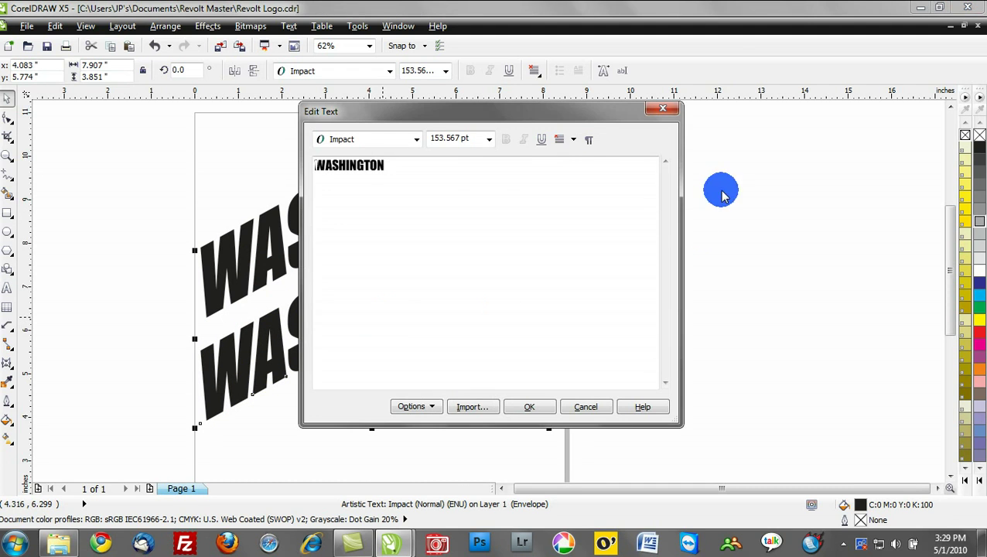
pyautogui.moveTo(447, 175); pyautogui.dragTo(230, 139)
pyautogui.write('STATE')
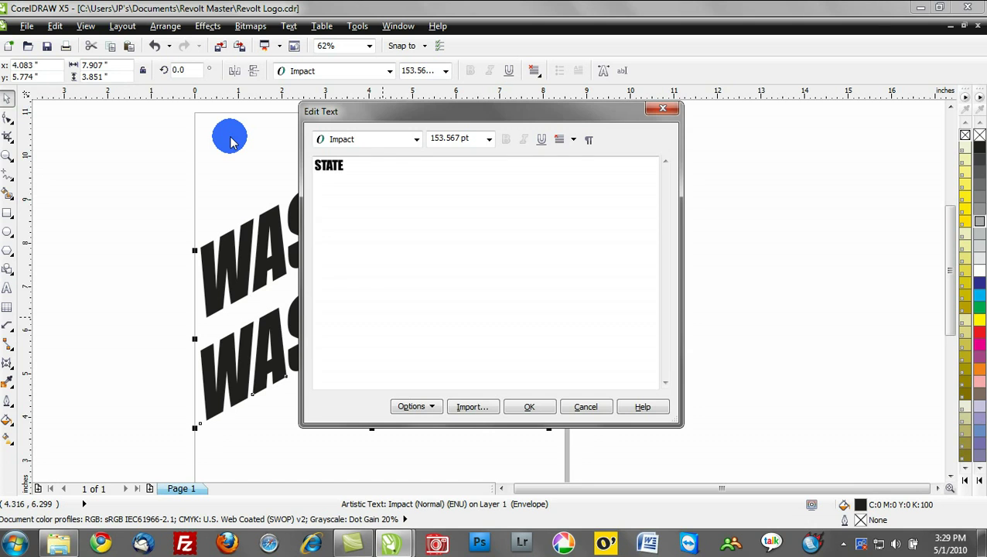
pyautogui.write(' CHAMPS')
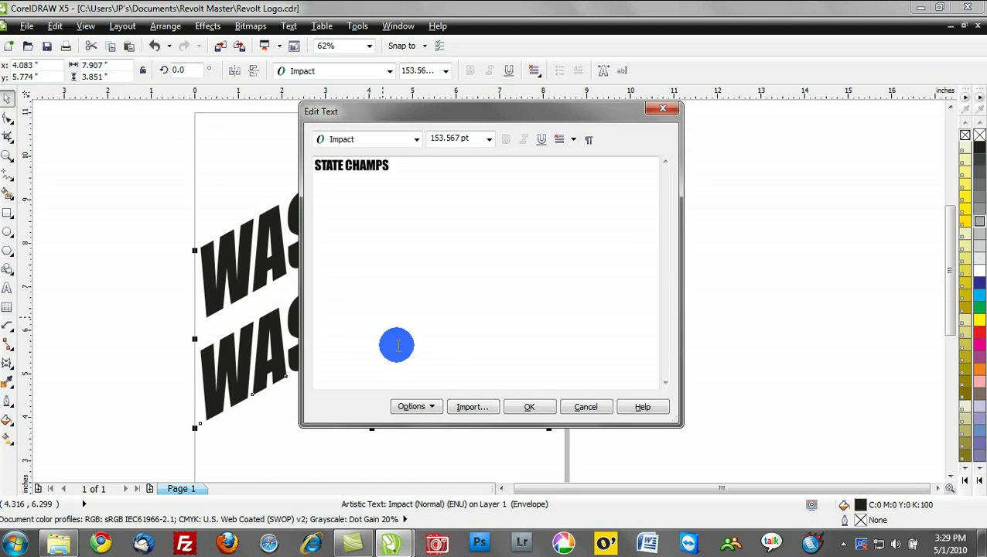
pyautogui.click(529, 407)
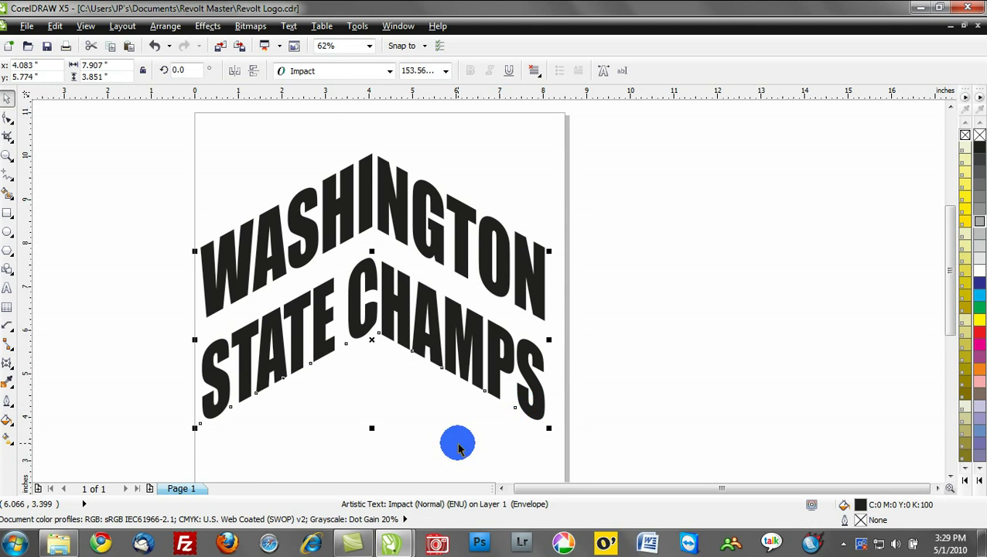
# Step: Drag STATE CHAMPS' centre envelope node down into an inverted V, then deselect it
pyautogui.click(7, 362)
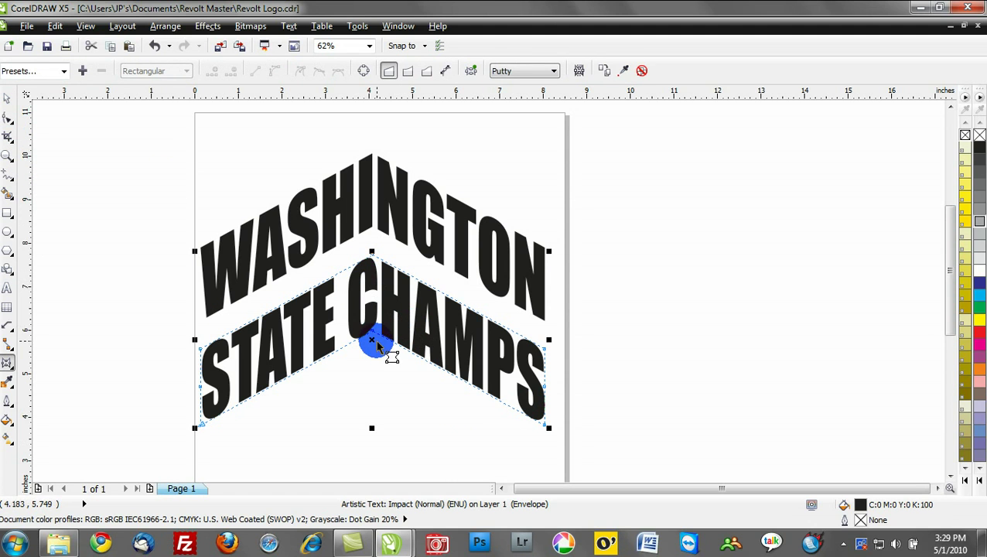
pyautogui.moveTo(373, 339); pyautogui.dragTo(384, 451)
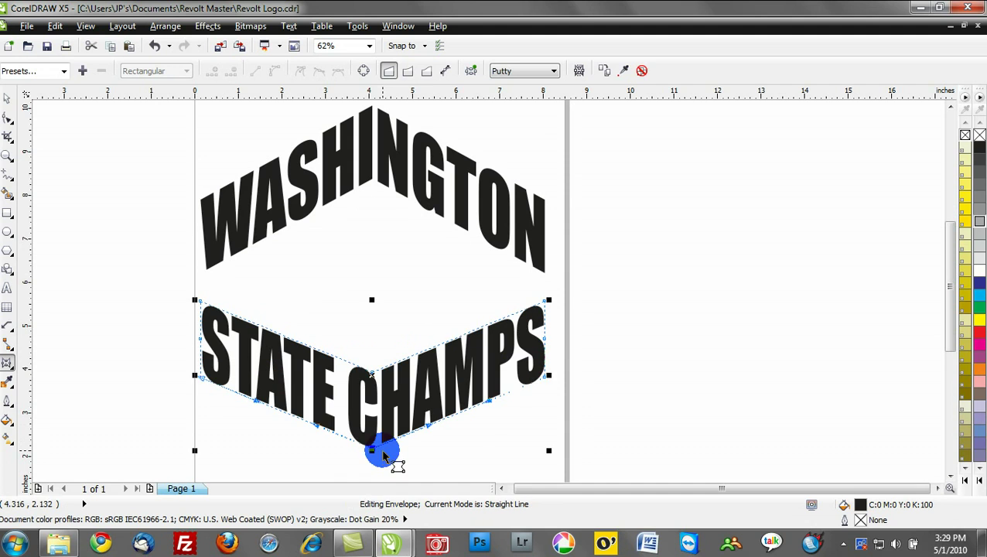
pyautogui.click(24, 103)
pyautogui.click(188, 315)
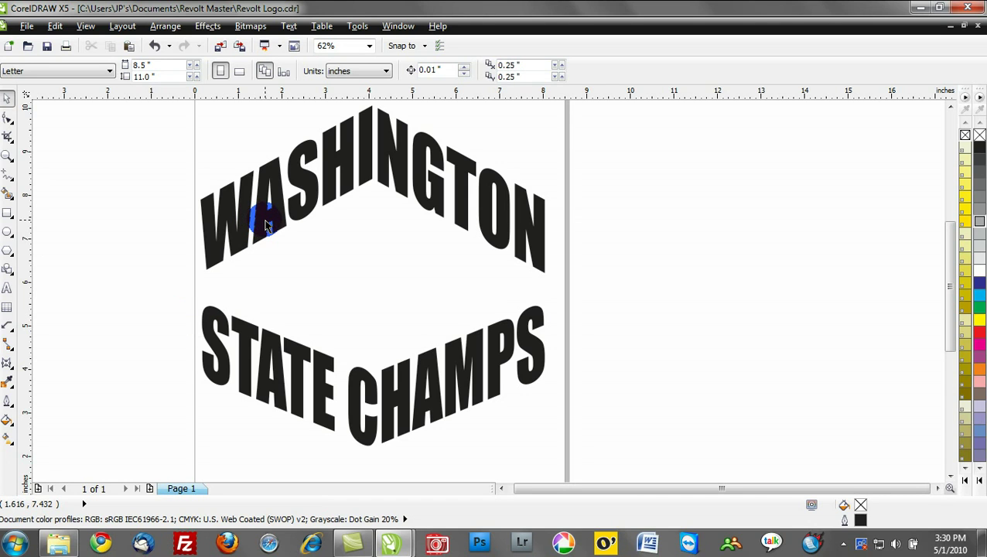
# Step: Append STATE CHAMPS after WASHINGTON in the top arched text
pyautogui.click(291, 208)
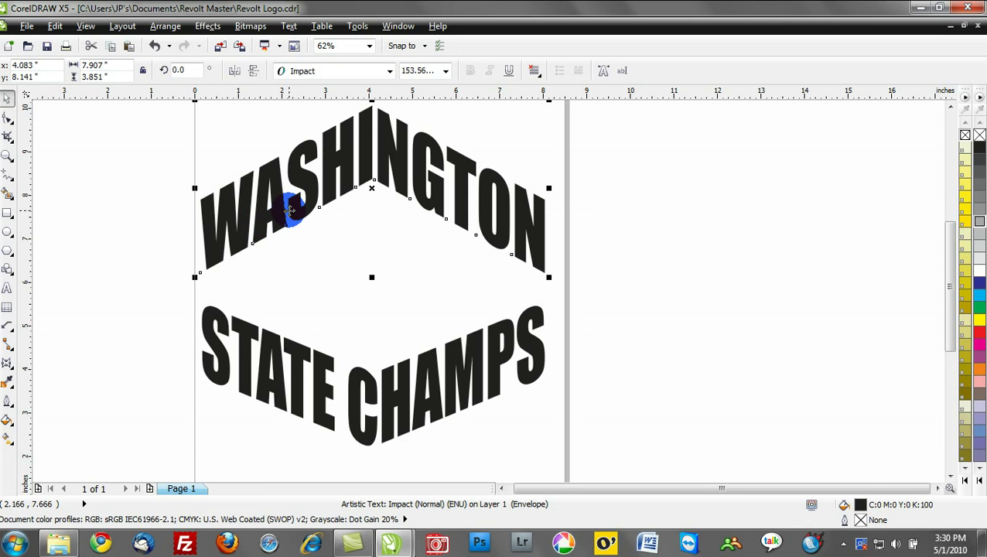
pyautogui.hotkey('ctrl', 'shift', 't')
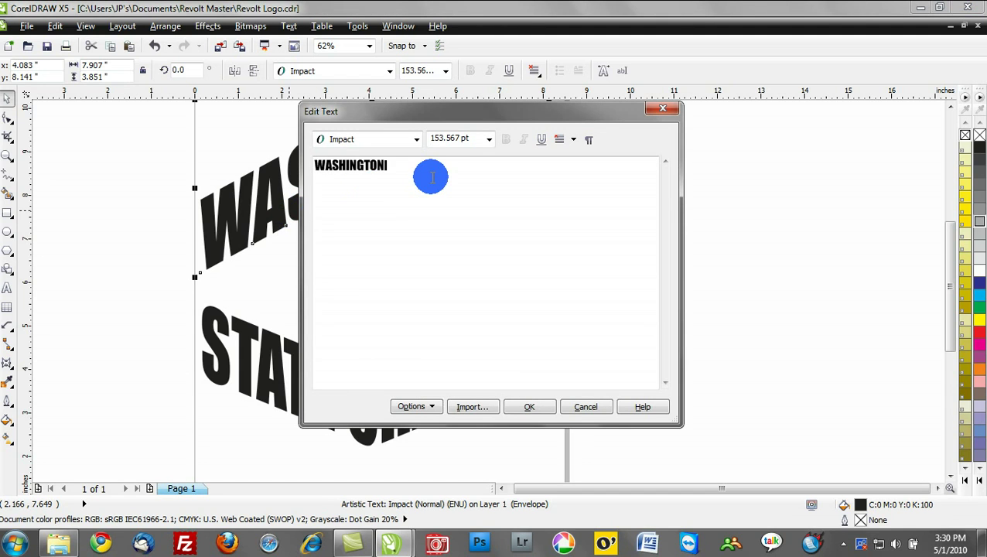
pyautogui.write('STATE CH')
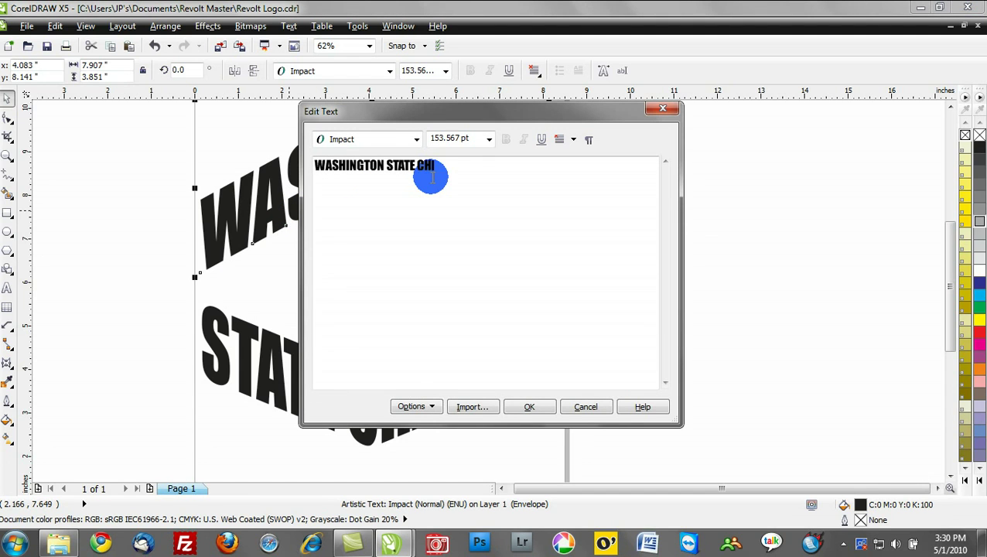
pyautogui.write('AMPS')
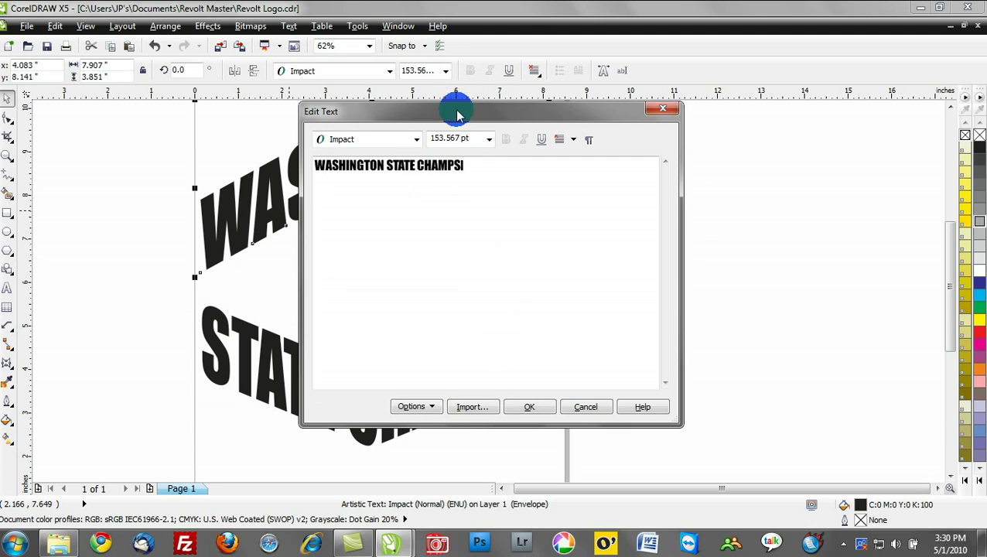
pyautogui.moveTo(454, 110); pyautogui.dragTo(769, 114)
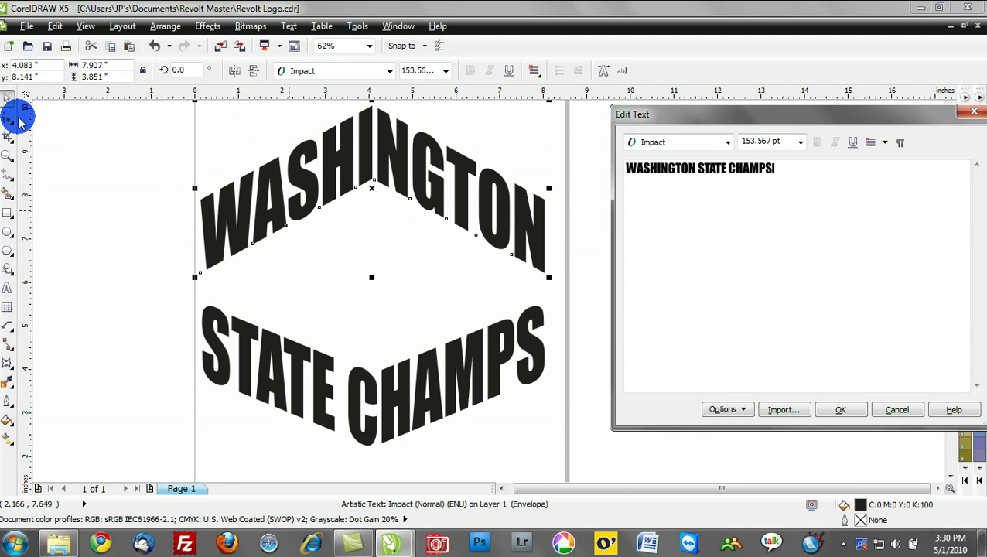
pyautogui.click(844, 410)
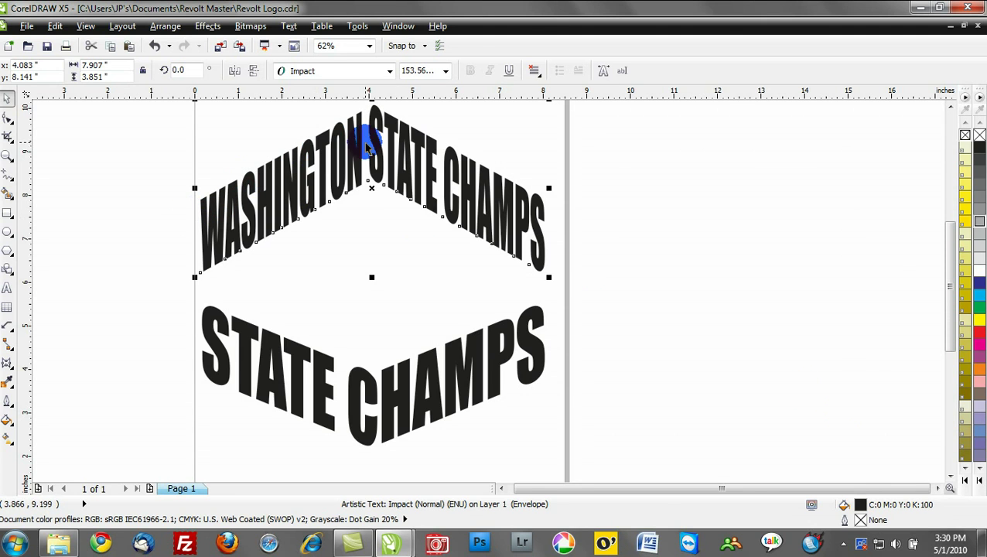
pyautogui.click(9, 114)
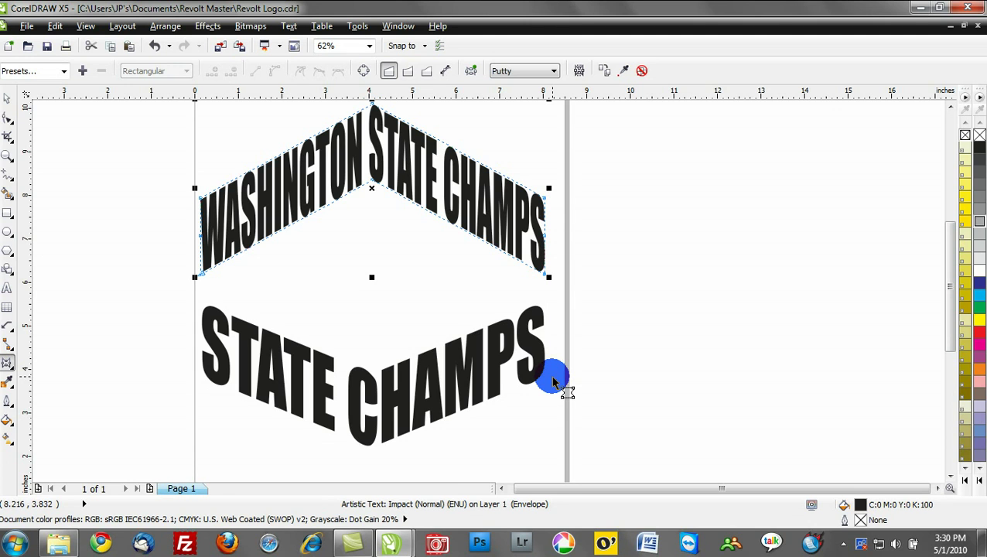
pyautogui.click(7, 97)
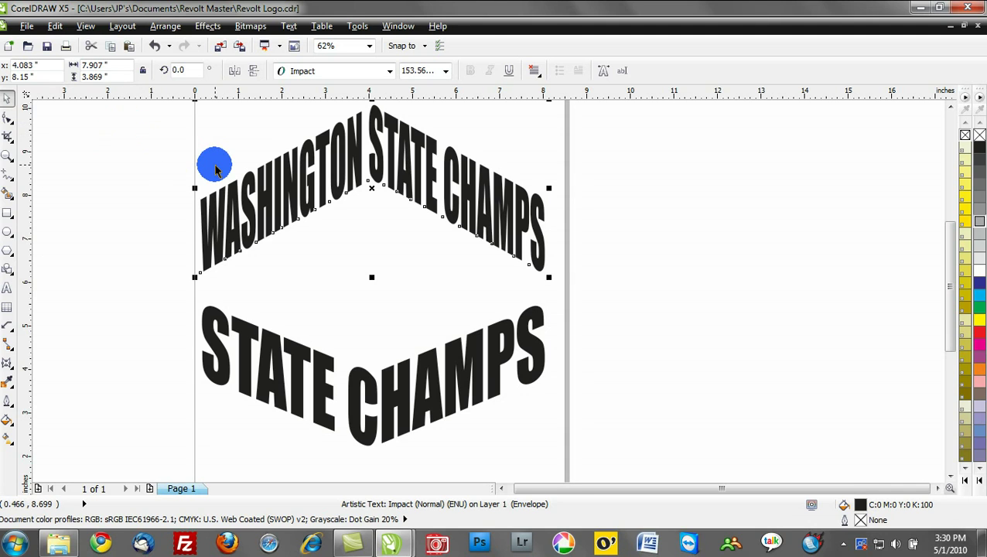